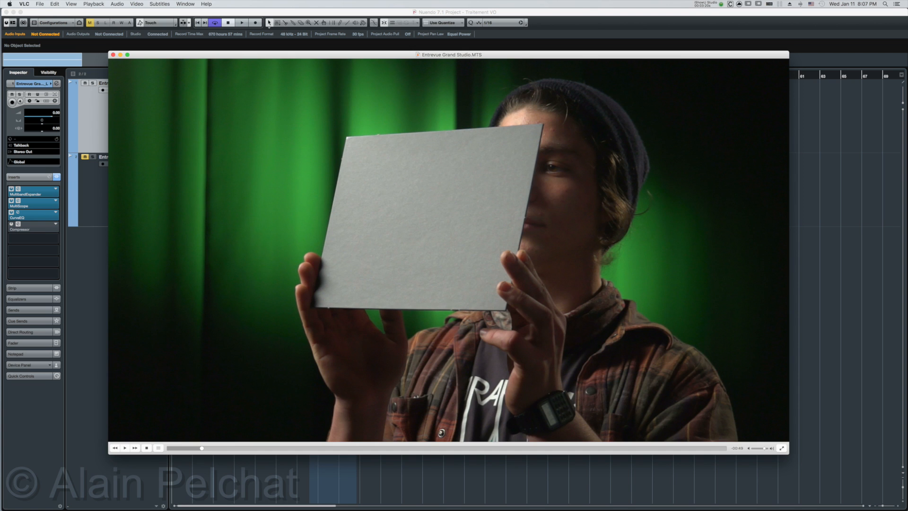
Play the Entrevue Grand Studio.MTS clip and pause it, quit VLC and switch to the Nuendo project
key("space")
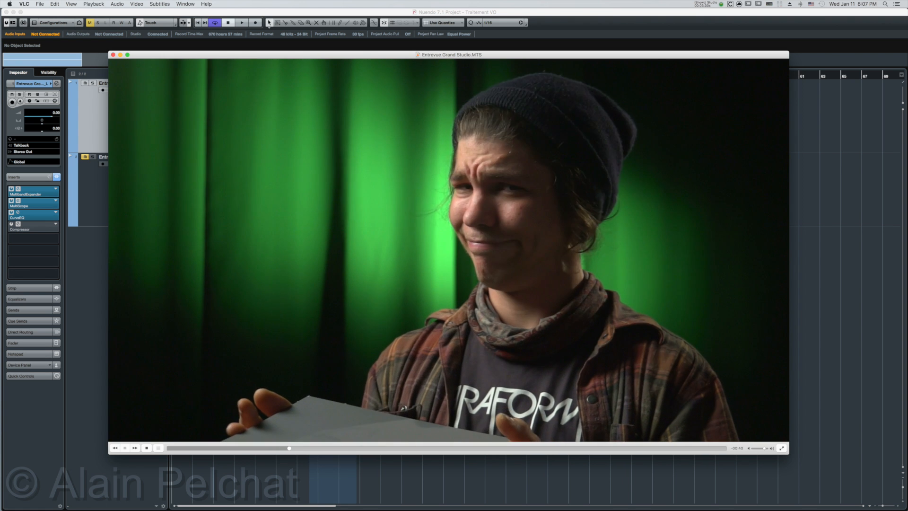
key("space")
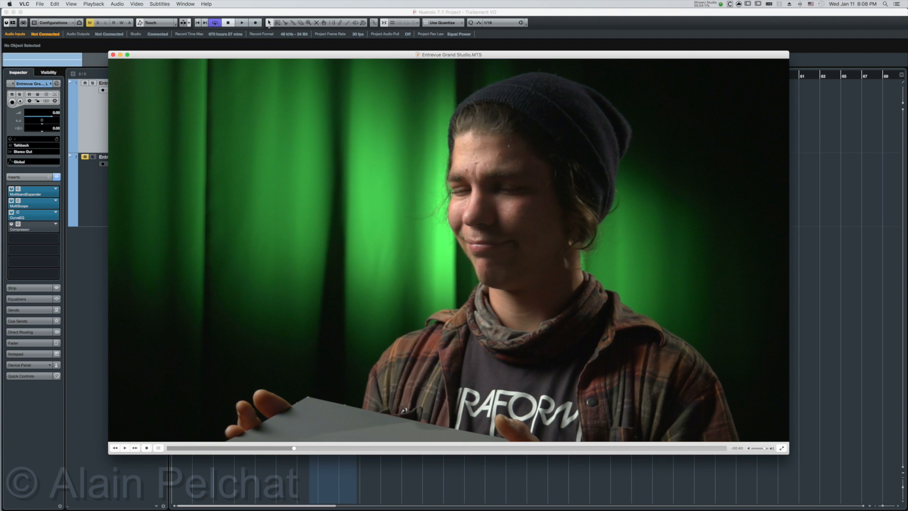
left_click(24, 4)
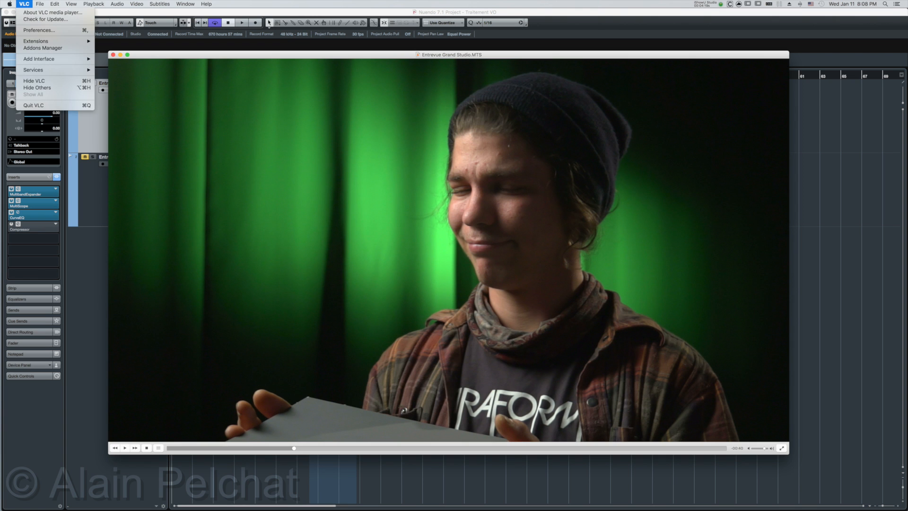
left_click(34, 105)
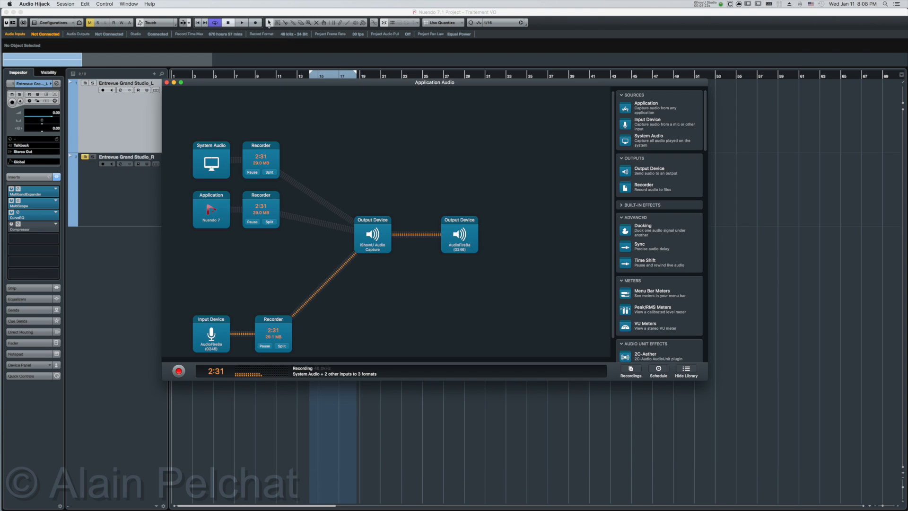
key("super+Tab")
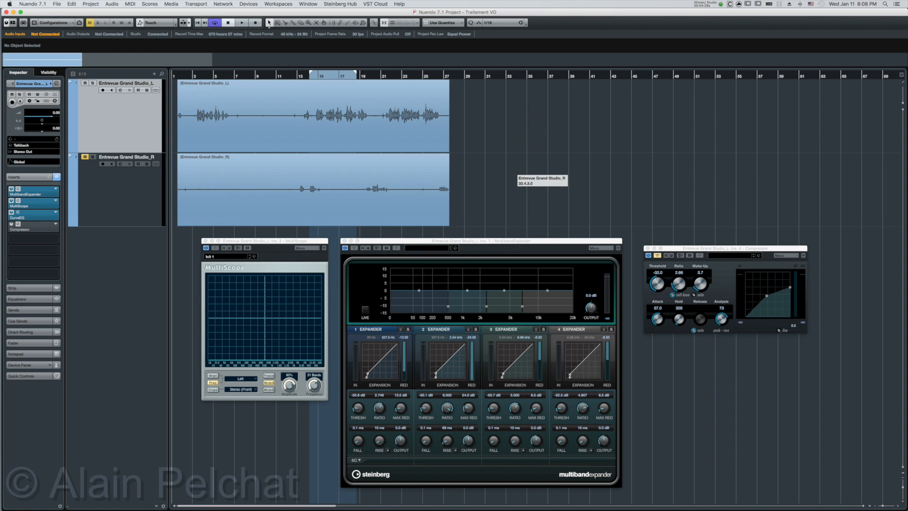
Bypass the MultibandExpander and listen to the left track with the loop range moved to about bars 8 to 12
left_click(354, 247)
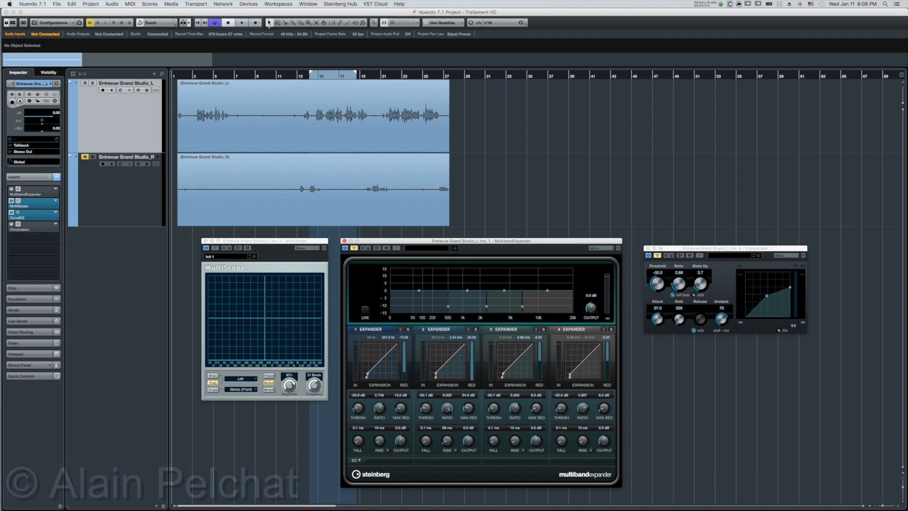
left_click(121, 119)
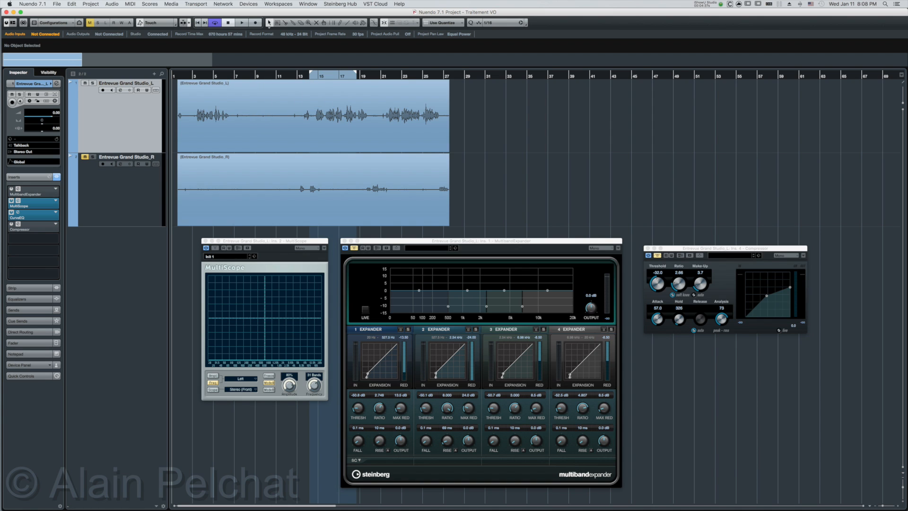
left_click_drag(324, 76, 266, 74)
left_click(248, 76)
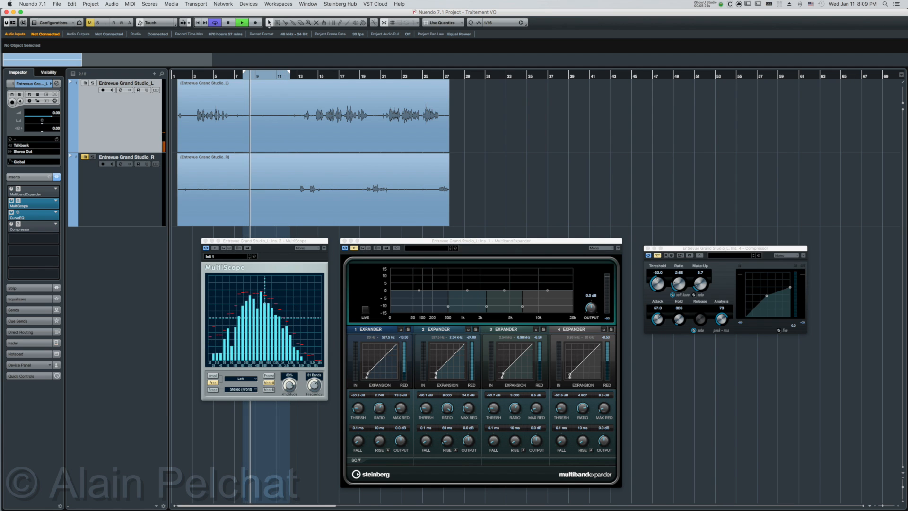
key("space")
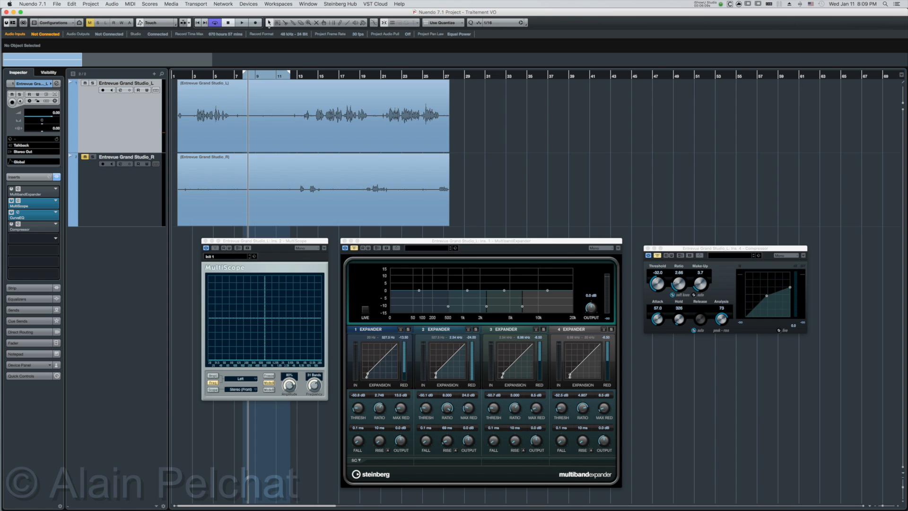
Examine the Dynamics effects offered for the empty insert slot and leave the slot empty
left_click(55, 261)
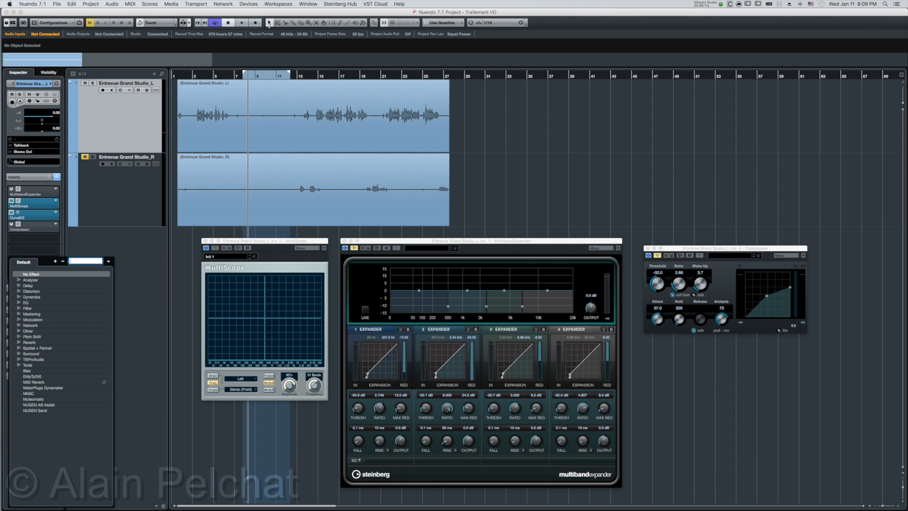
left_click(19, 297)
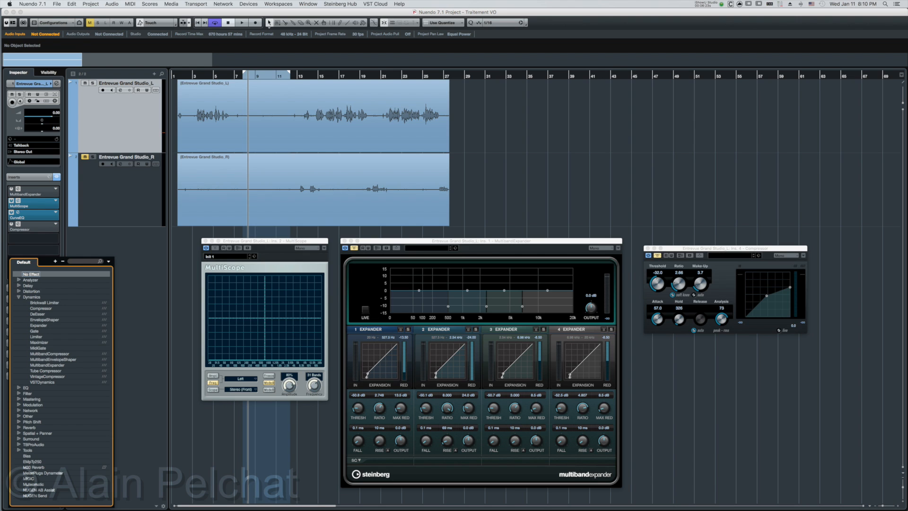
key("Escape")
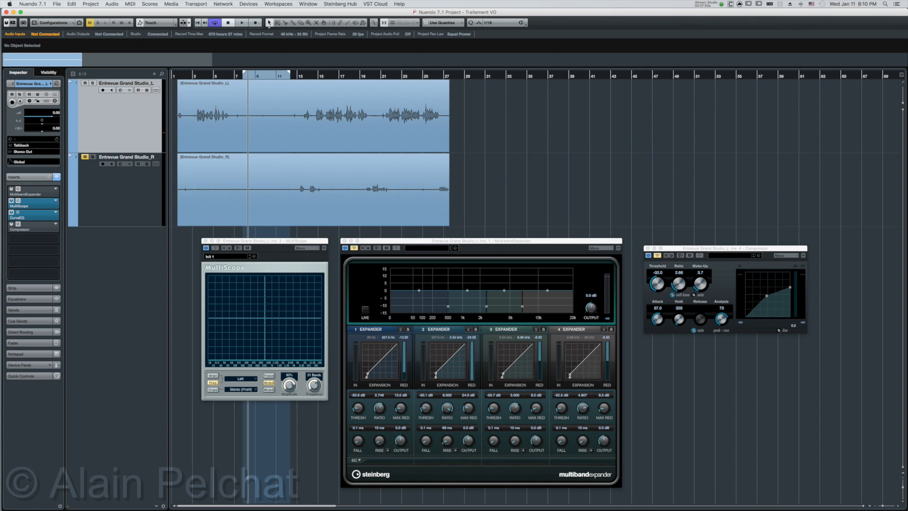
Move the loop range to about bars 14 to 18 and listen to the speech without the expander
left_click_drag(266, 73, 334, 73)
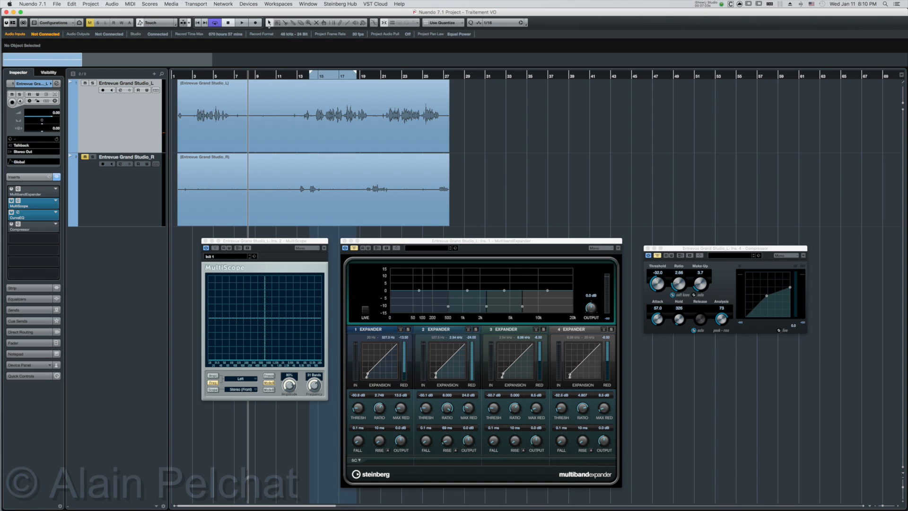
left_click(318, 76)
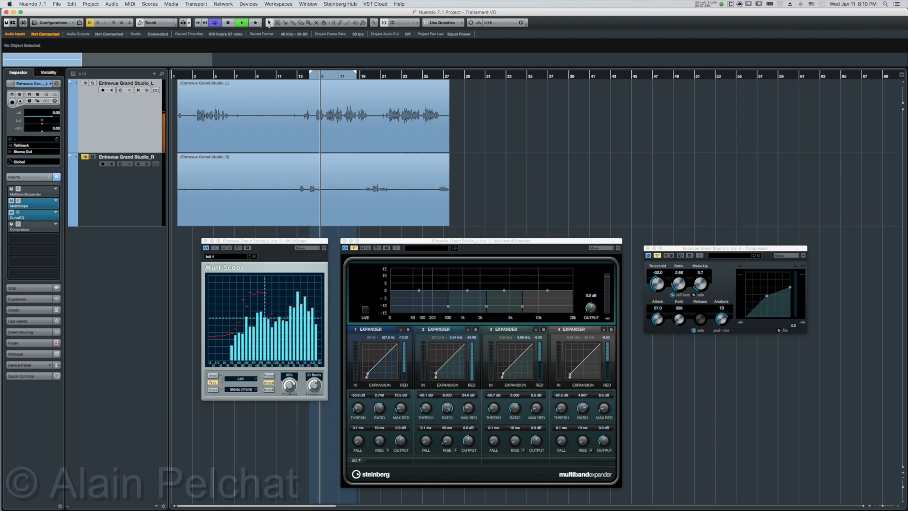
key("space")
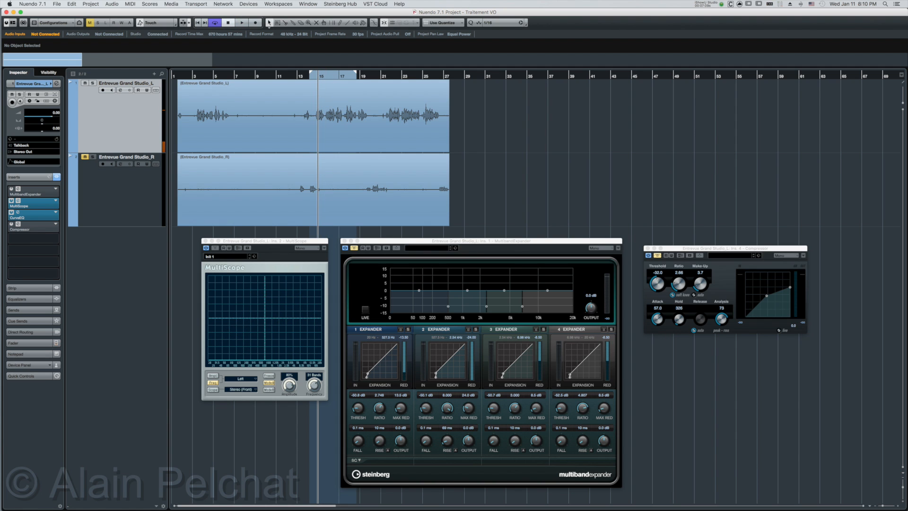
key("space")
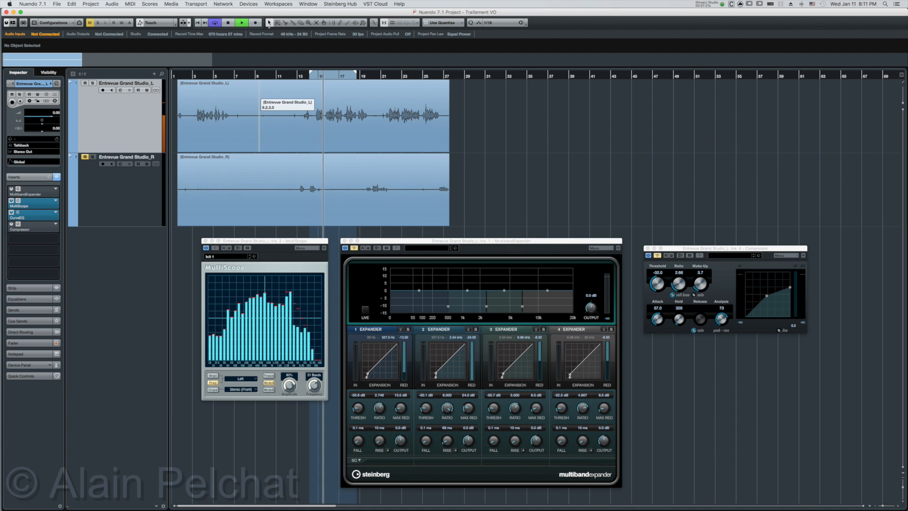
key("space")
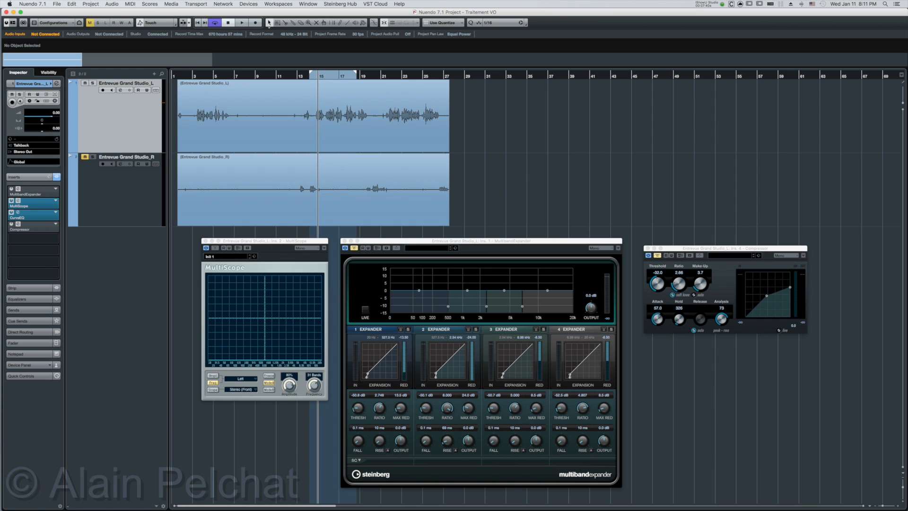
Compare the looped speech with and without the MultibandExpander, leave the effect active and stop playback
left_click(354, 248)
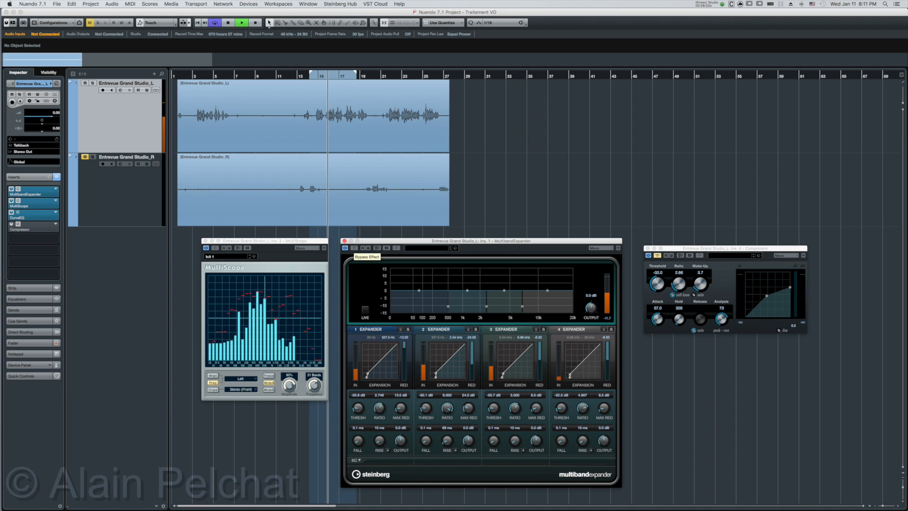
left_click(354, 247)
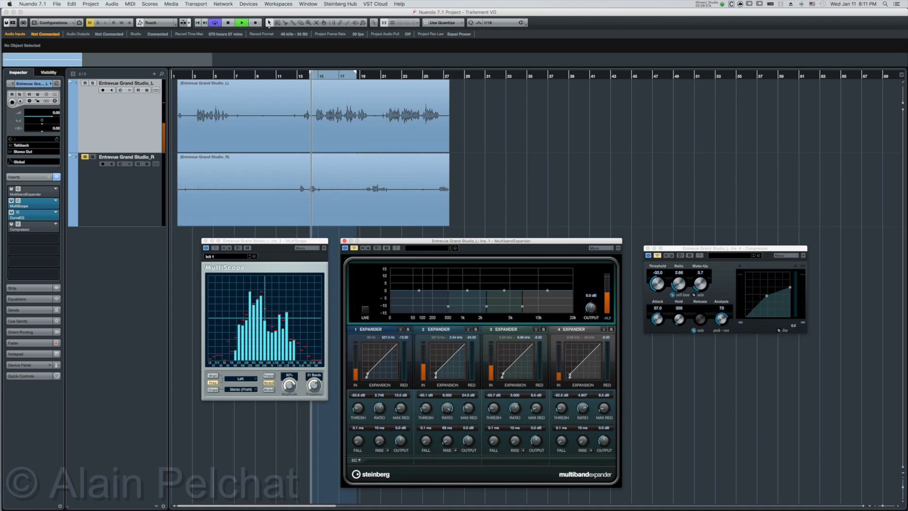
left_click(353, 248)
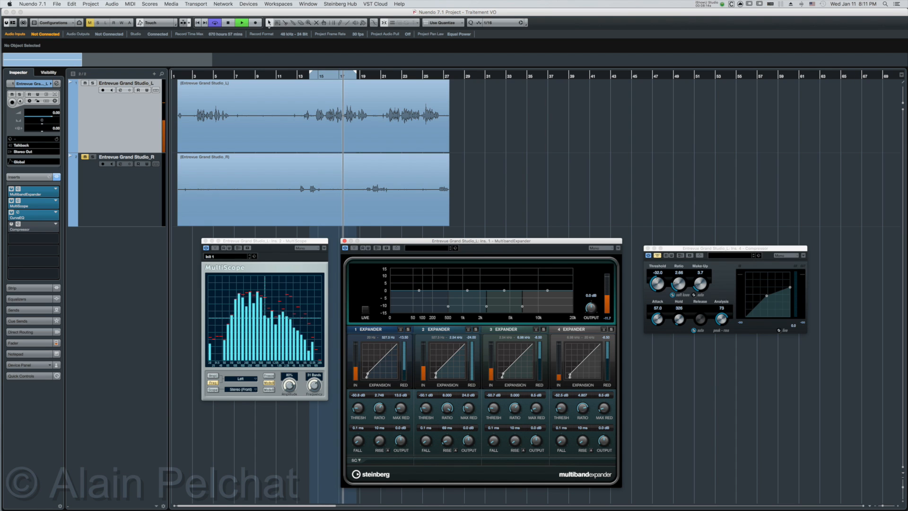
key("space")
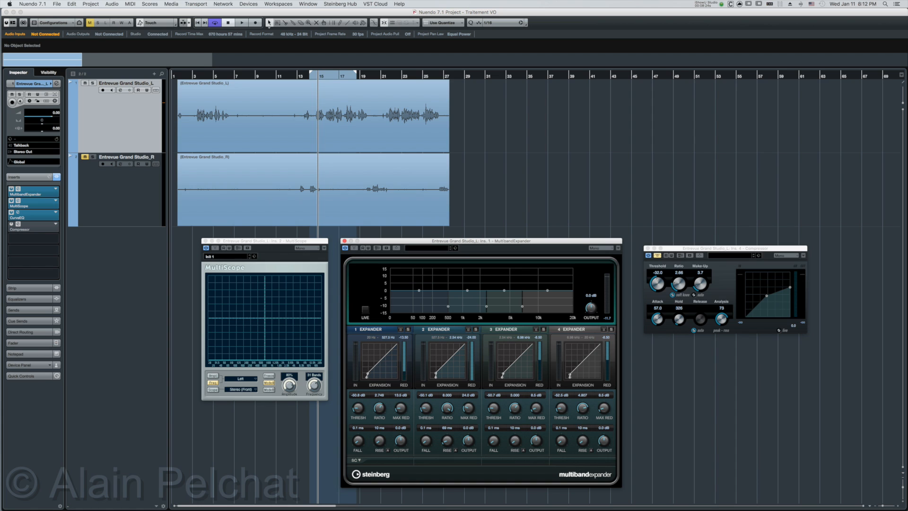
Adjust the expander's band crossovers to 498.8 Hz, 2.69 kHz and 7.16 kHz
mouse_move(419, 290)
left_click_drag(447, 306, 487, 306)
left_click_drag(522, 306, 523, 306)
mouse_move(523, 306)
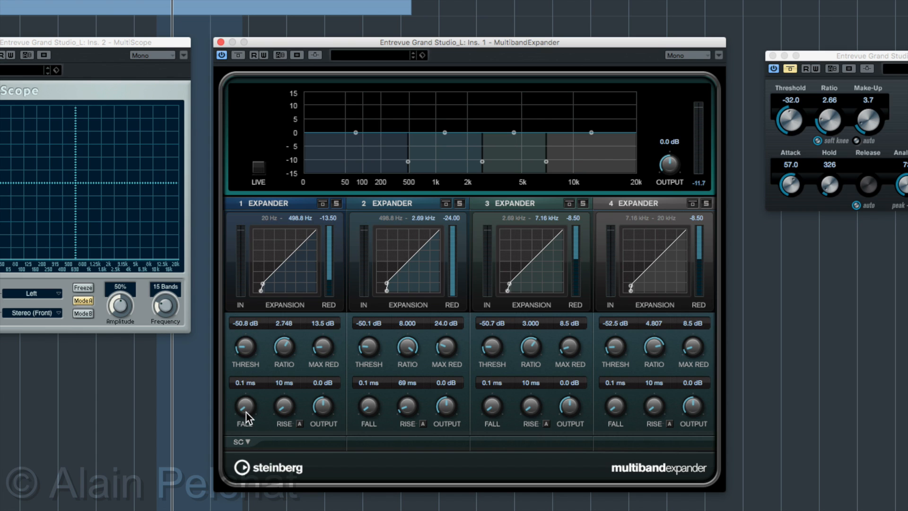
Try the fall, bypass and solo controls of expander band 1 and leave the band bypassed
left_click_drag(246, 407, 244, 391)
left_click(323, 204)
left_click(323, 204)
left_click(323, 204)
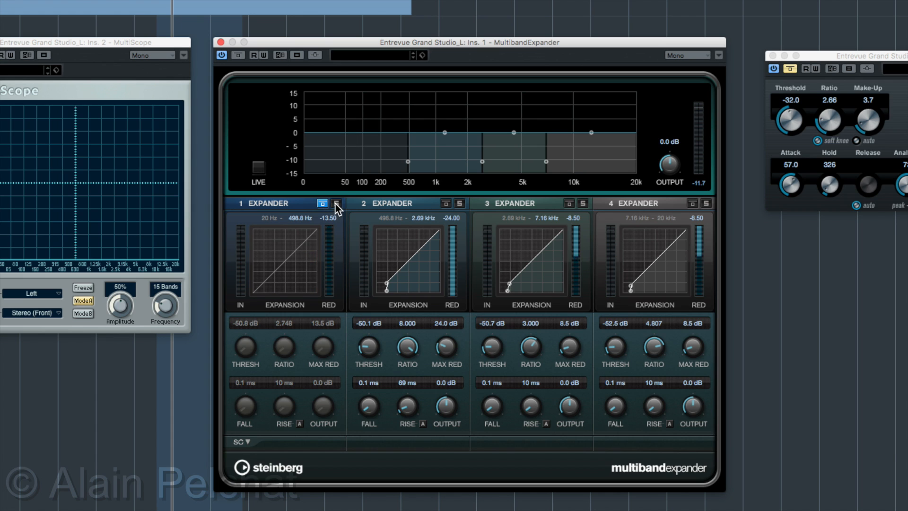
left_click(335, 204)
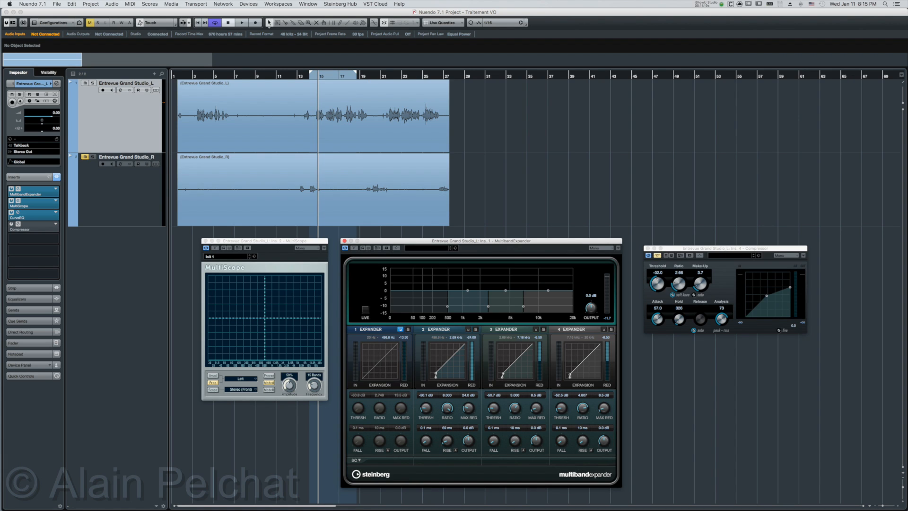
Move the loop range back to about bars 8 to 12 and play the background noise
left_click(332, 73)
left_click_drag(333, 72, 268, 73)
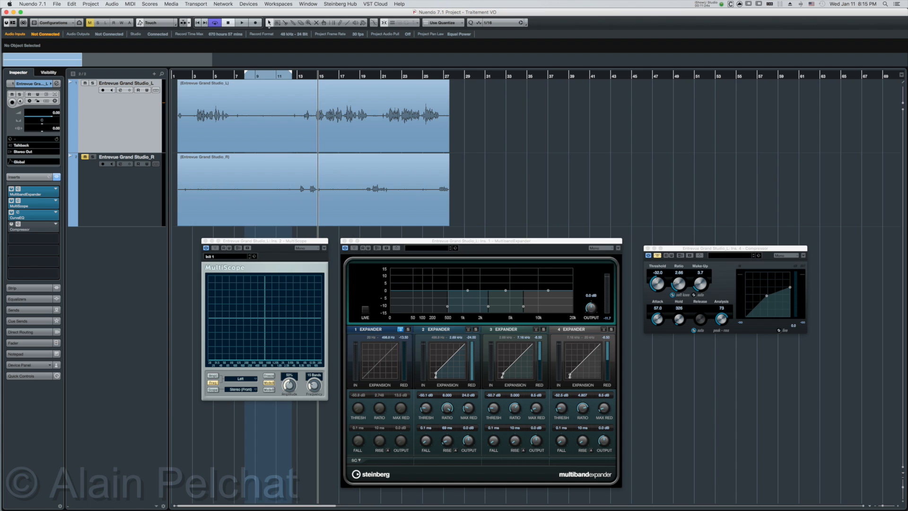
left_click(251, 77)
key("space")
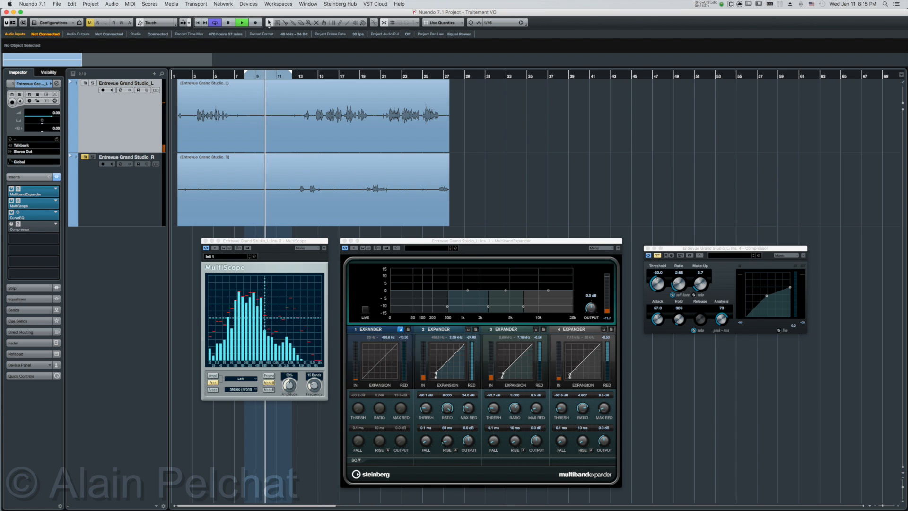
Solo expander band 4 and compare its sound with and without bypass, leaving the band active
left_click(611, 329)
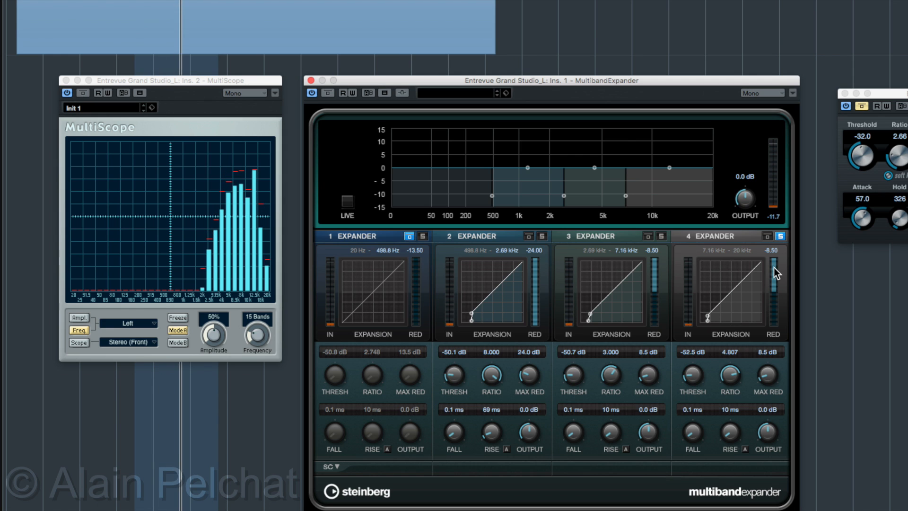
left_click(766, 236)
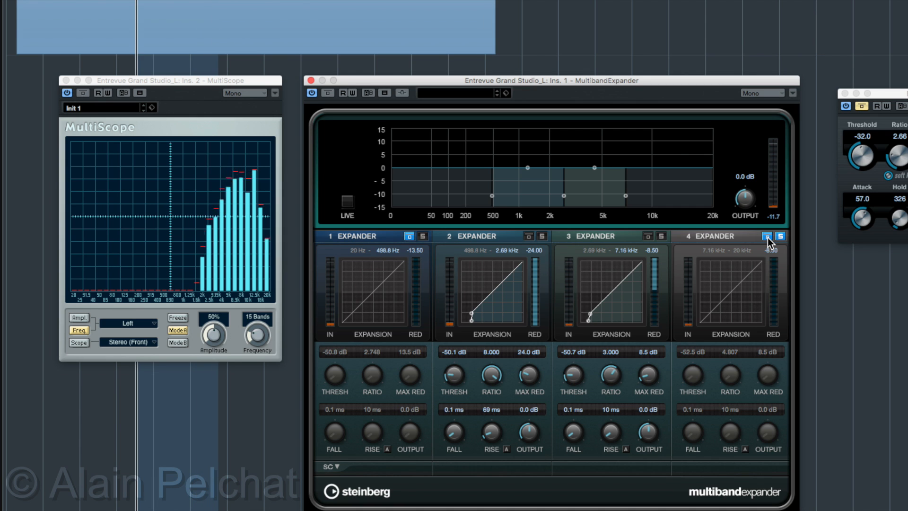
left_click(767, 236)
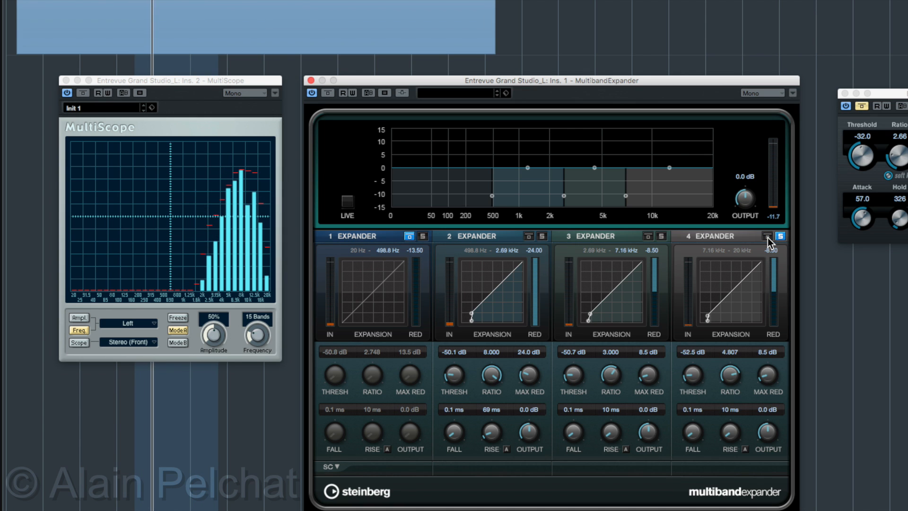
left_click(767, 236)
left_click(767, 236)
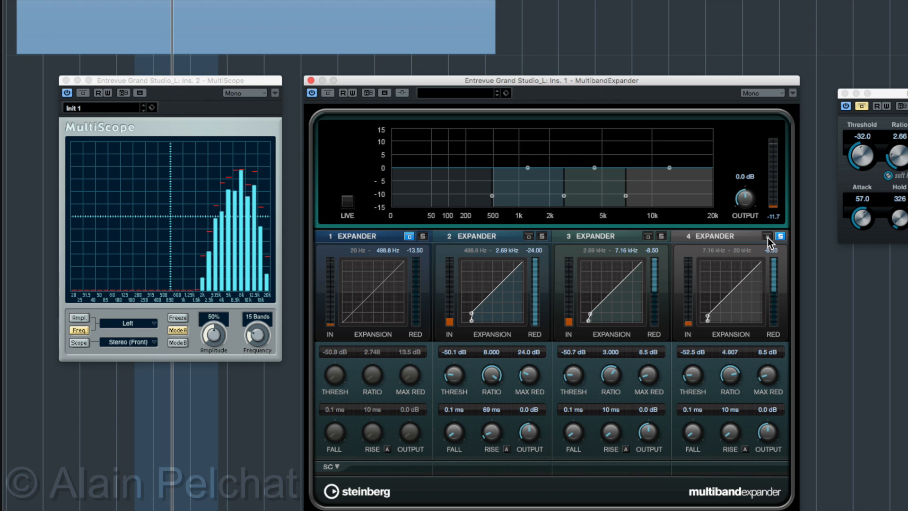
left_click(767, 237)
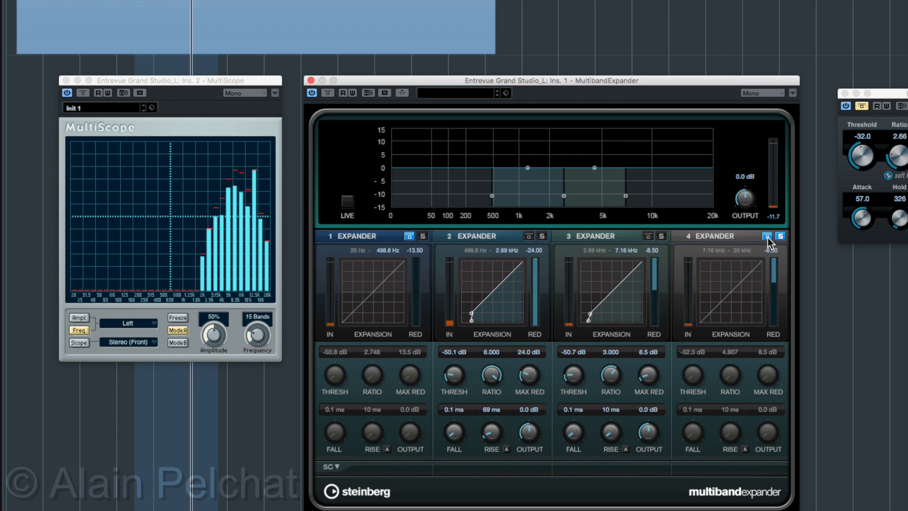
left_click(767, 236)
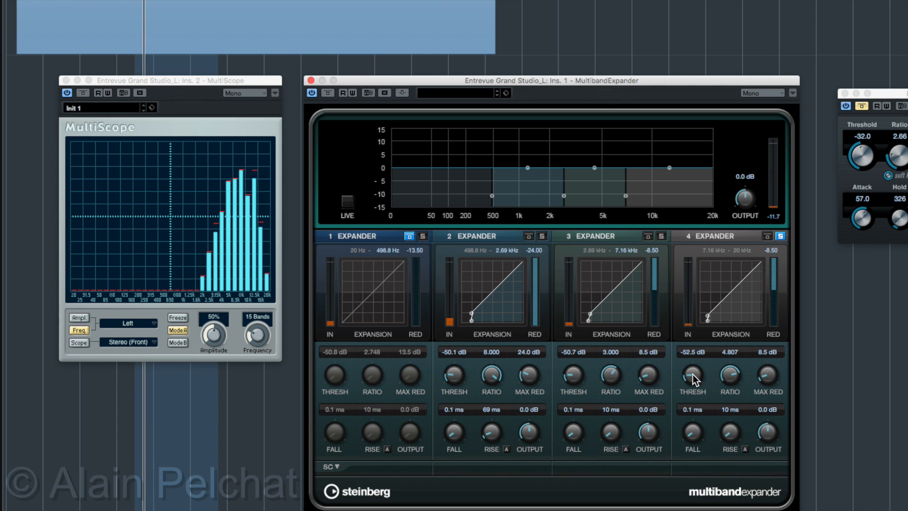
Set band 4's threshold to -21.9 dB, ratio to 1.000 and maximum reduction to 0.0 dB, and bypass the band
left_click_drag(691, 370, 701, 323)
left_click_drag(731, 372, 731, 449)
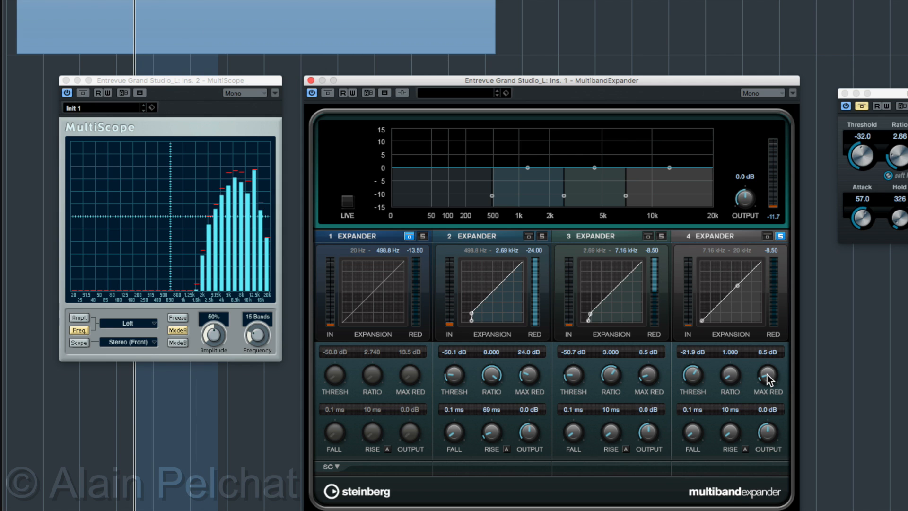
left_click_drag(767, 374, 767, 396)
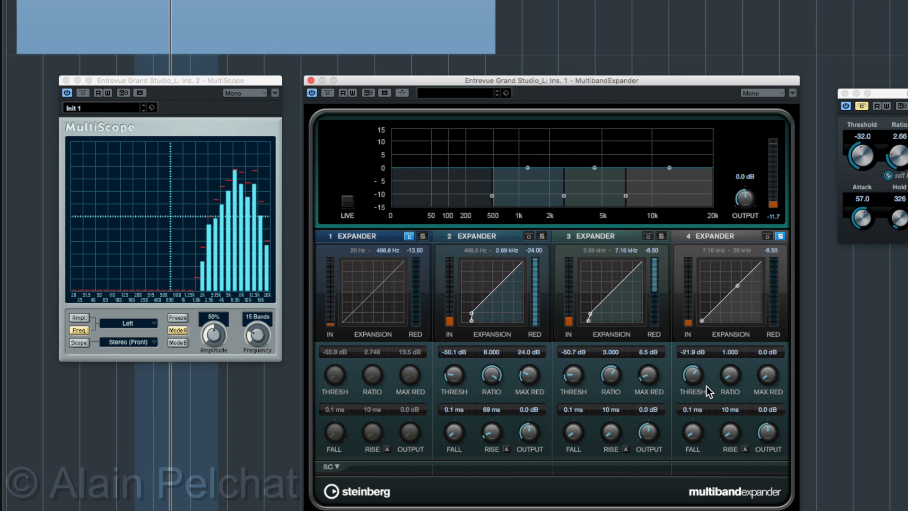
left_click(770, 237)
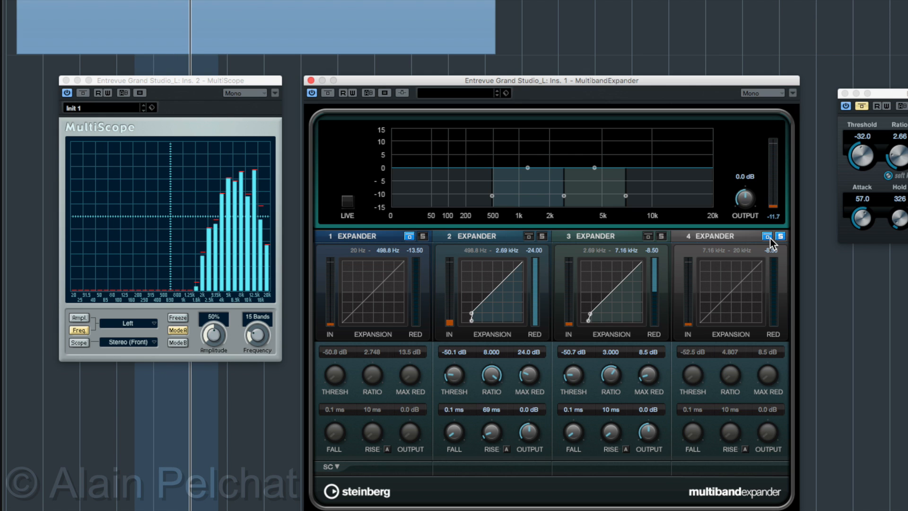
Reactivate expander band 4 and set its threshold to -48.6 dB, ratio to 1.159, fall to 10.6 ms and maximum reduction to 100.0 dB
left_click(770, 237)
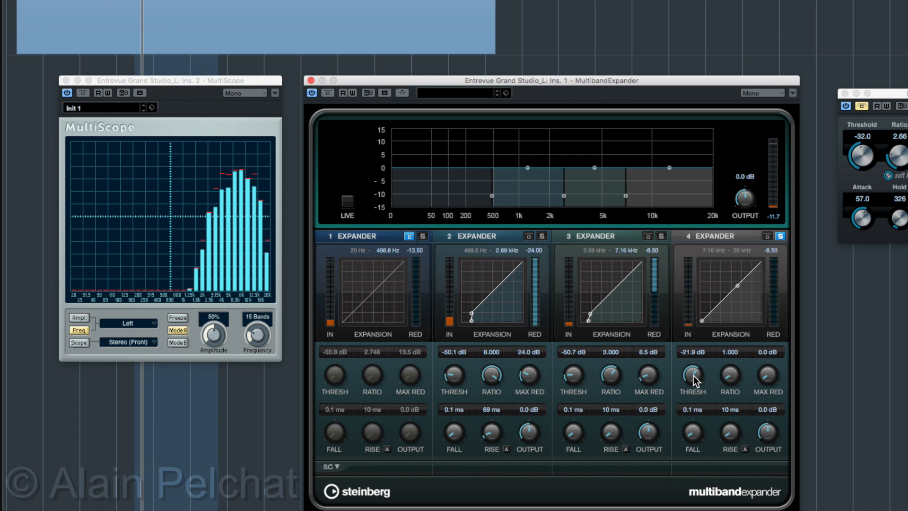
left_click_drag(693, 379, 691, 421)
left_click_drag(728, 376, 728, 342)
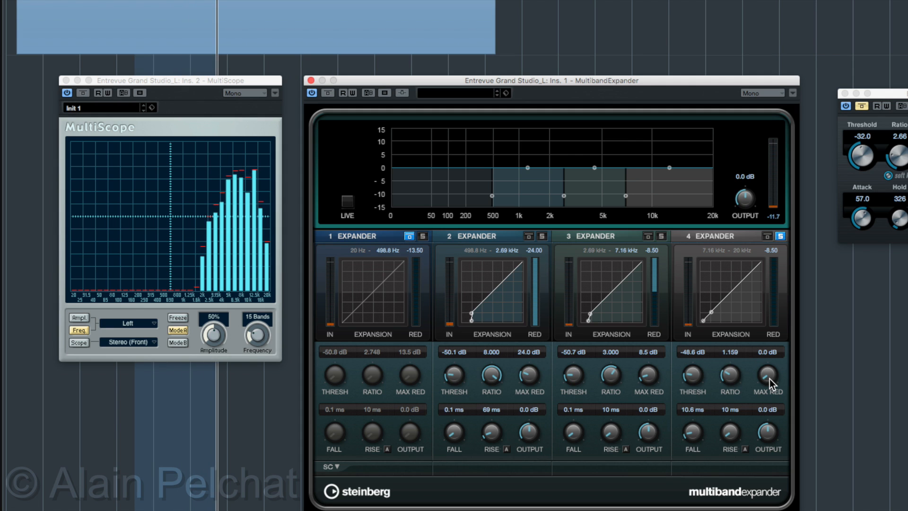
left_click_drag(769, 379, 767, 364)
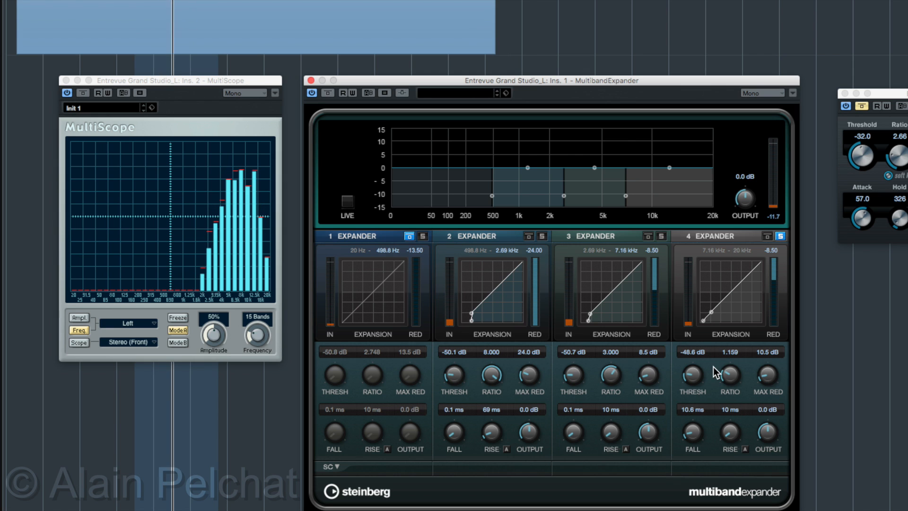
left_click_drag(757, 373, 742, 156)
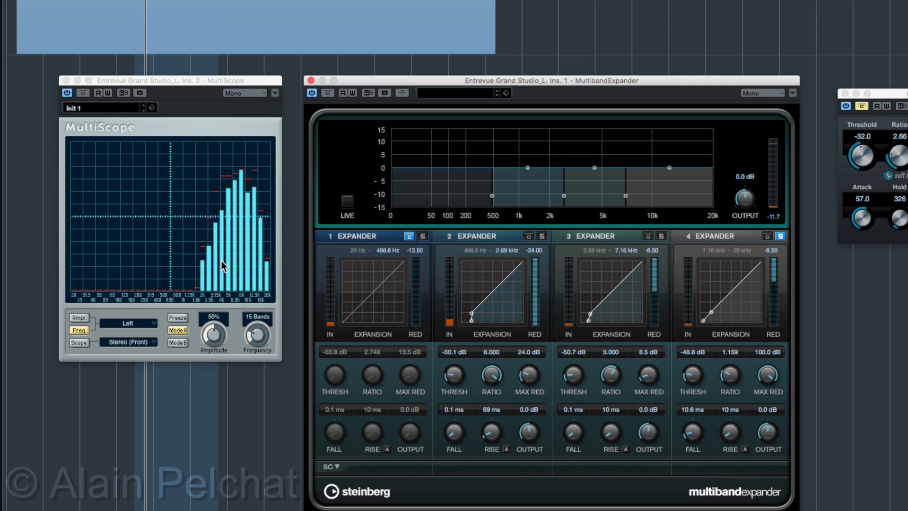
Refine band 4 to a -50.1 dB threshold, a 3.371 ratio and a 12.0 dB maximum reduction
left_click_drag(730, 376, 730, 344)
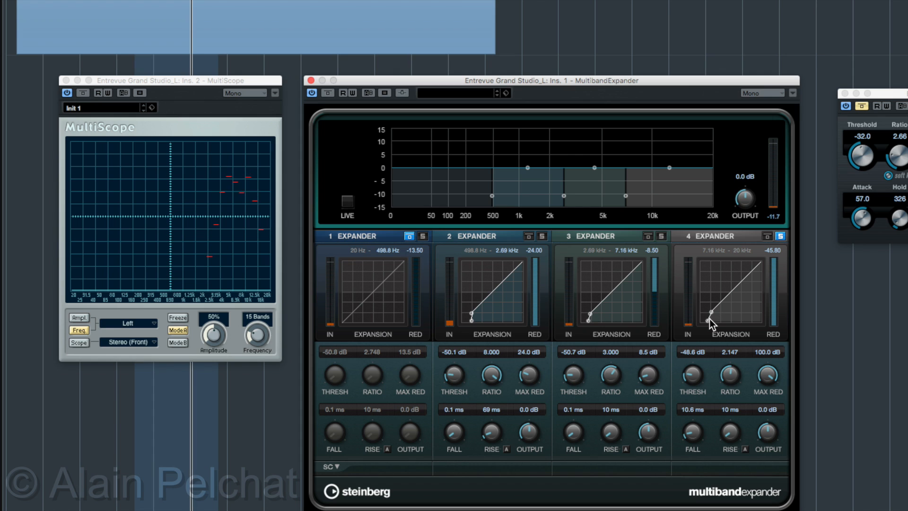
left_click_drag(695, 379, 696, 359)
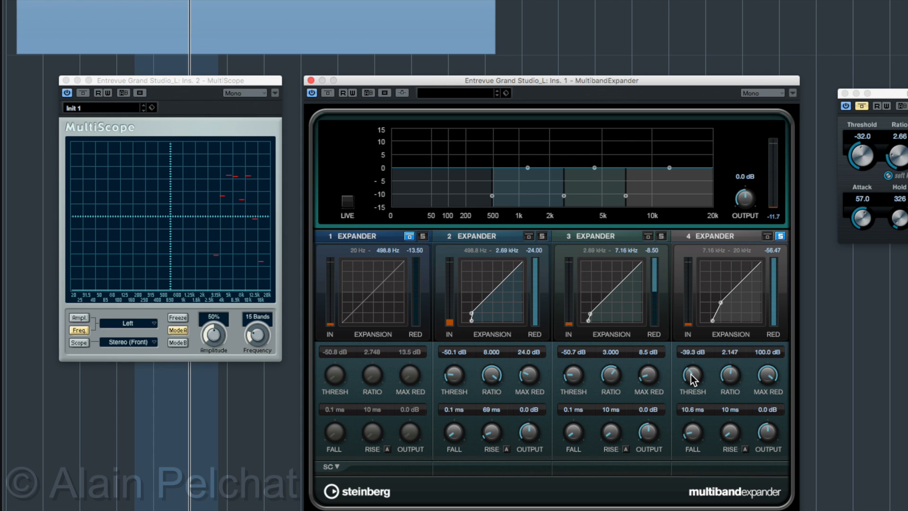
left_click_drag(690, 374, 691, 397)
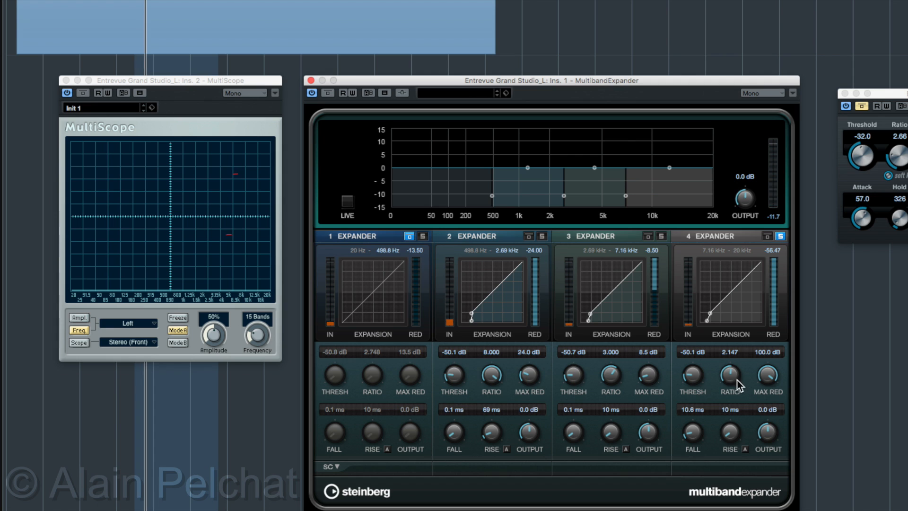
left_click_drag(768, 374, 770, 426)
left_click_drag(734, 373, 730, 352)
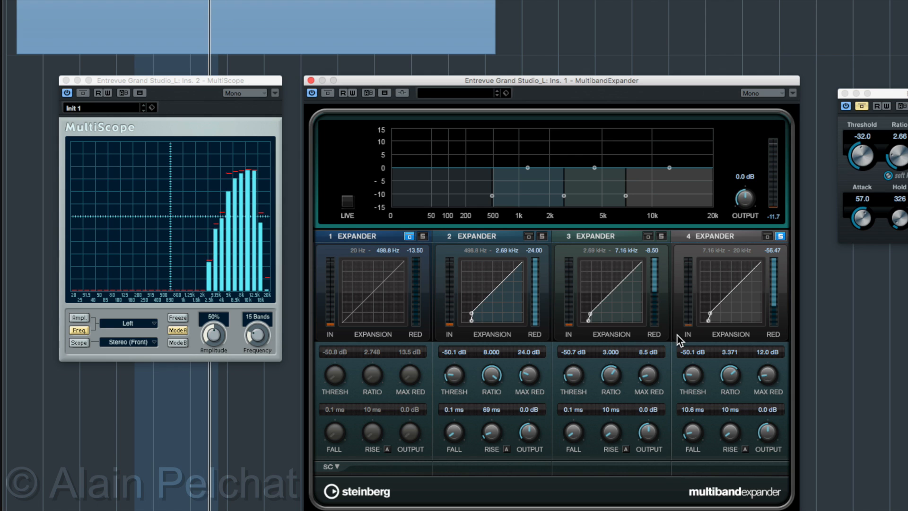
Solo expander band 3 and compare the background noise with and without its bypass, leaving the band active
left_click(660, 237)
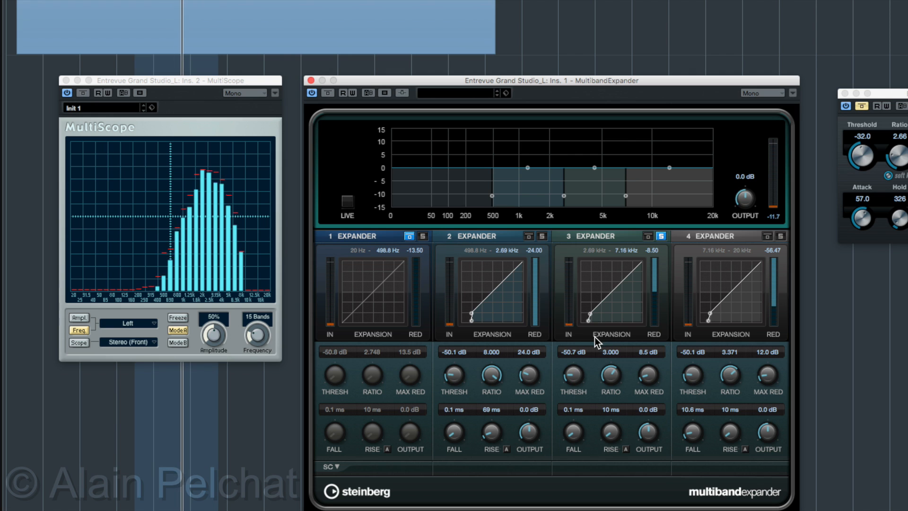
left_click(647, 236)
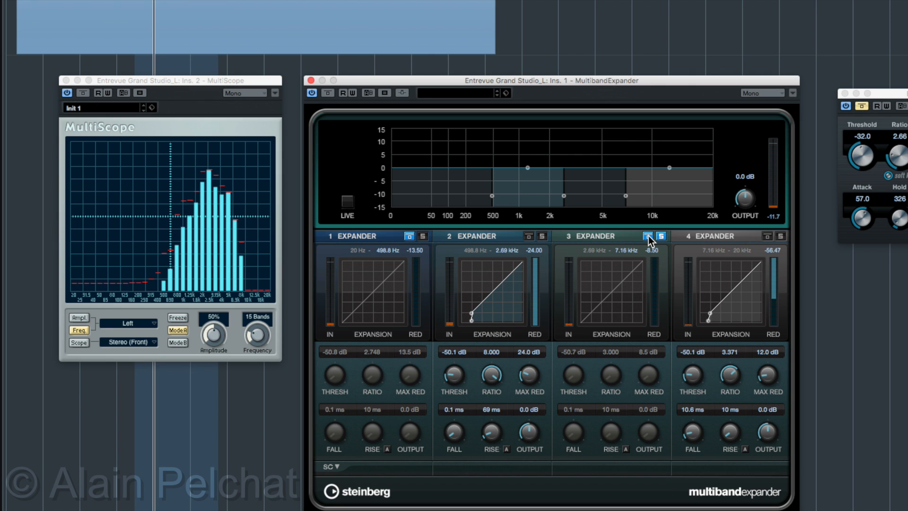
left_click(647, 235)
left_click(649, 236)
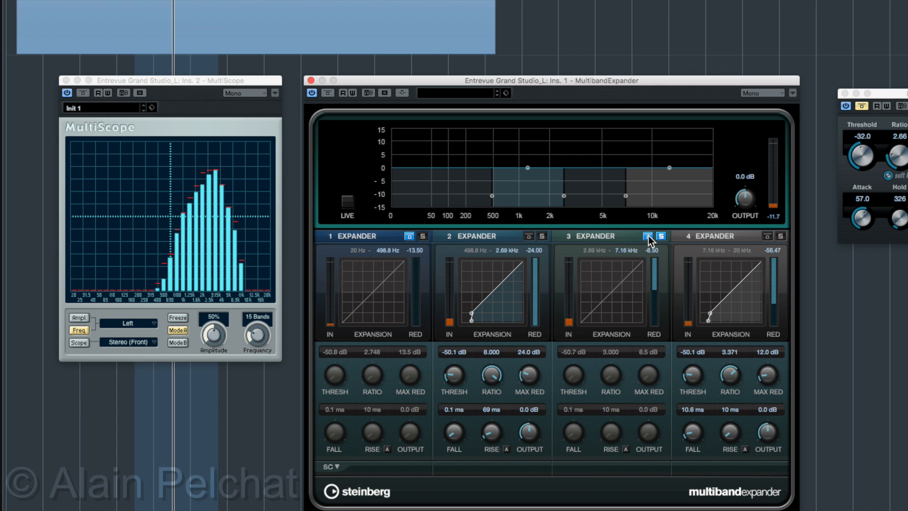
left_click(649, 235)
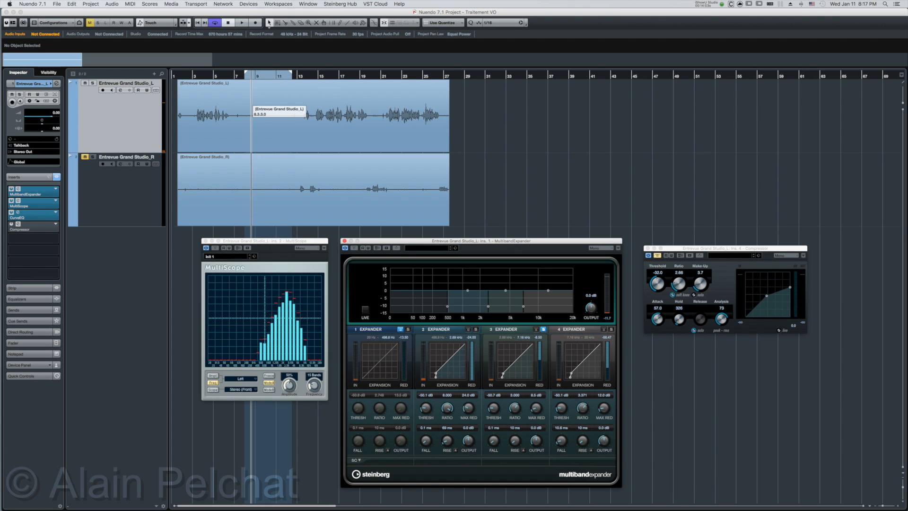
Move the loop range to the speech at about bars 14 to 18 and play it from the range's start
key("space")
left_click_drag(268, 73, 334, 73)
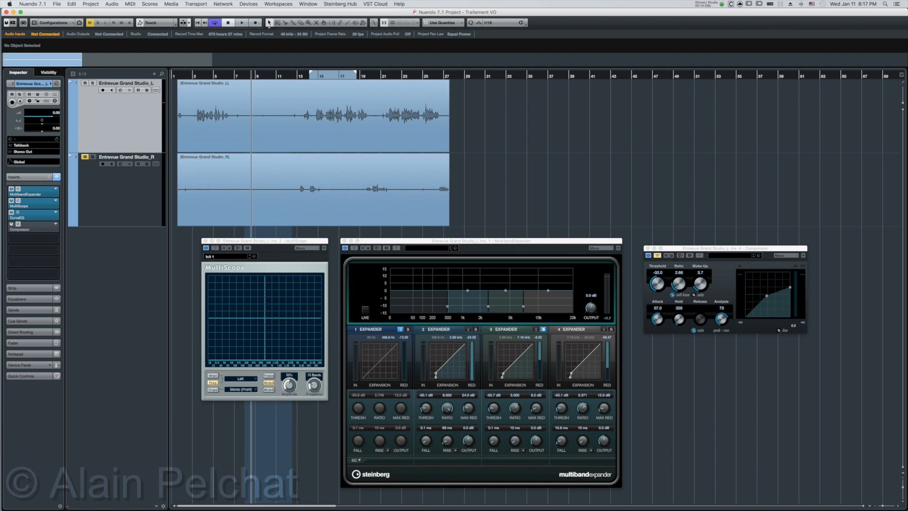
left_click(312, 77)
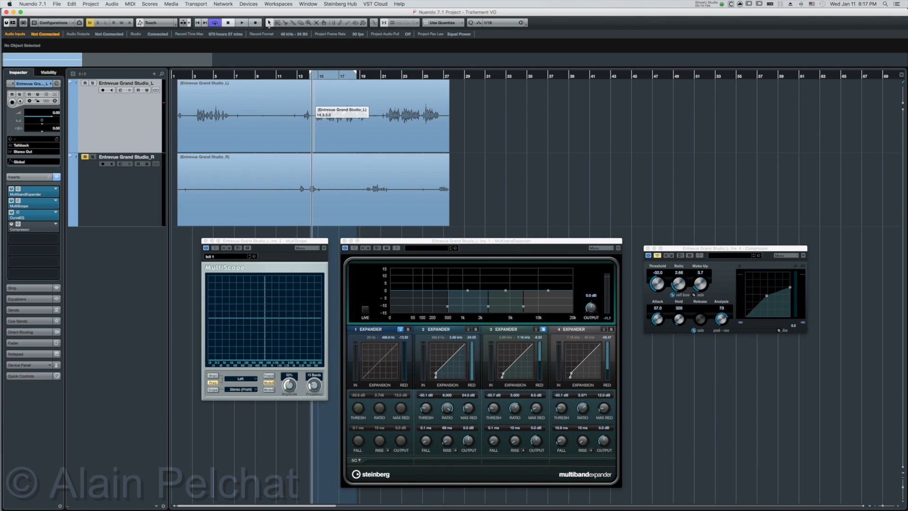
key("space")
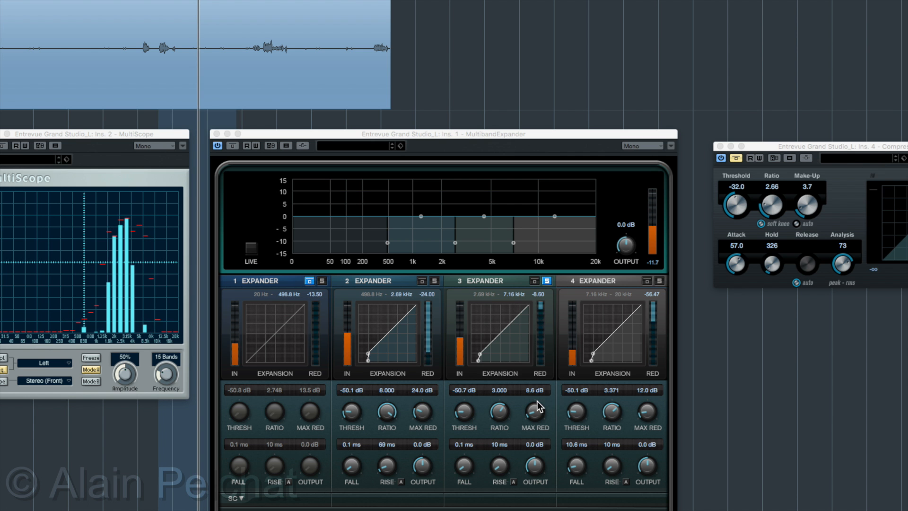
Compare the soloed band 3 on the speech with and without bypass, and stop playback with the band active
left_click(534, 281)
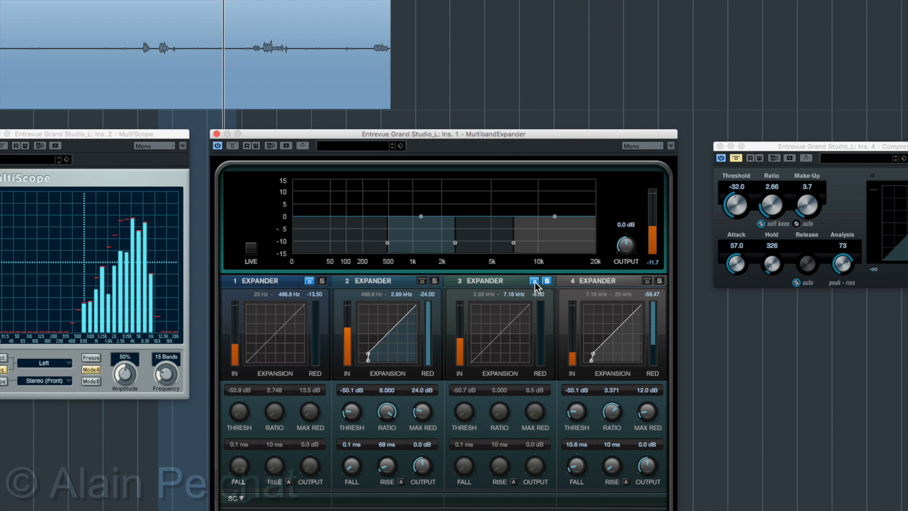
left_click(534, 281)
key("space")
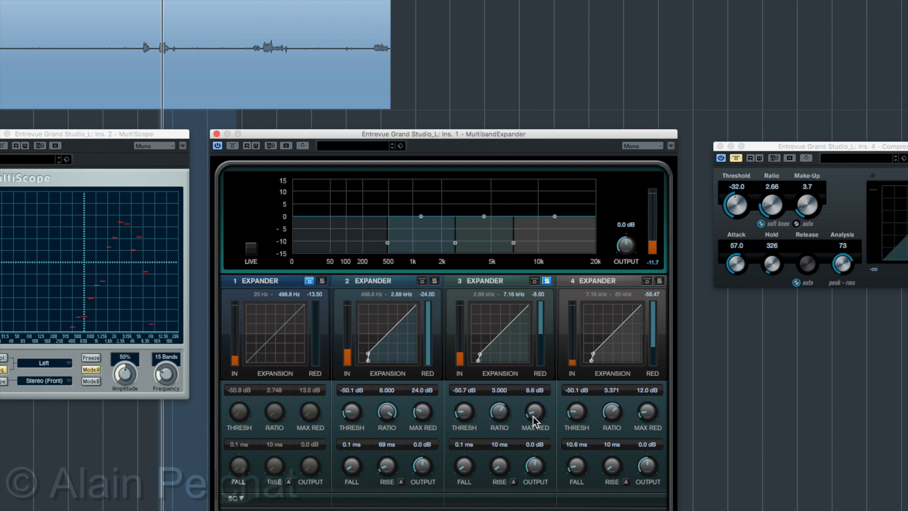
Try extreme settings on band 3 with a 100.0 dB maximum reduction and an 8.000 ratio, and listen to the speech
left_click_drag(532, 416, 521, 241)
left_click_drag(497, 416, 494, 360)
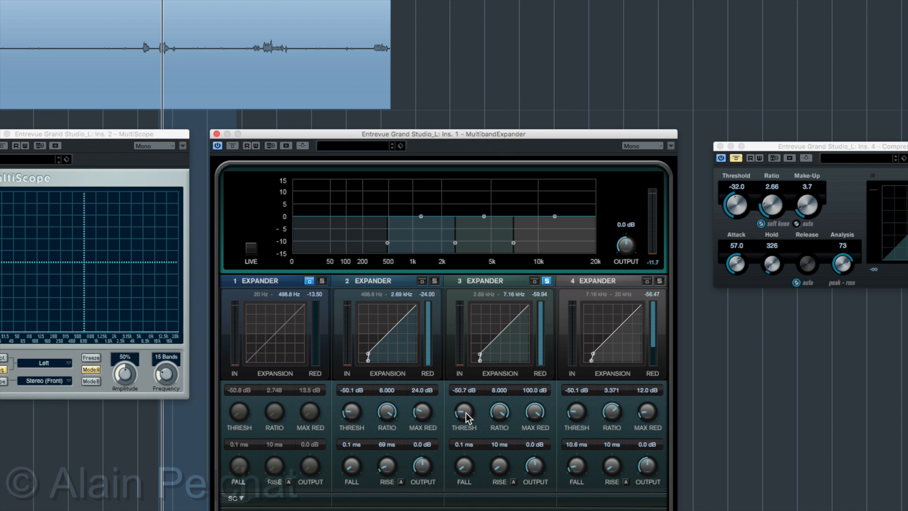
key("space")
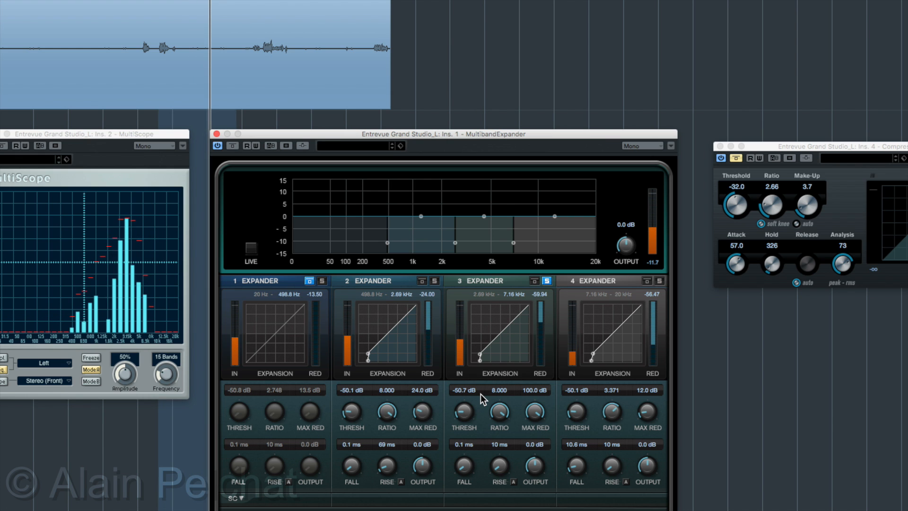
key("space")
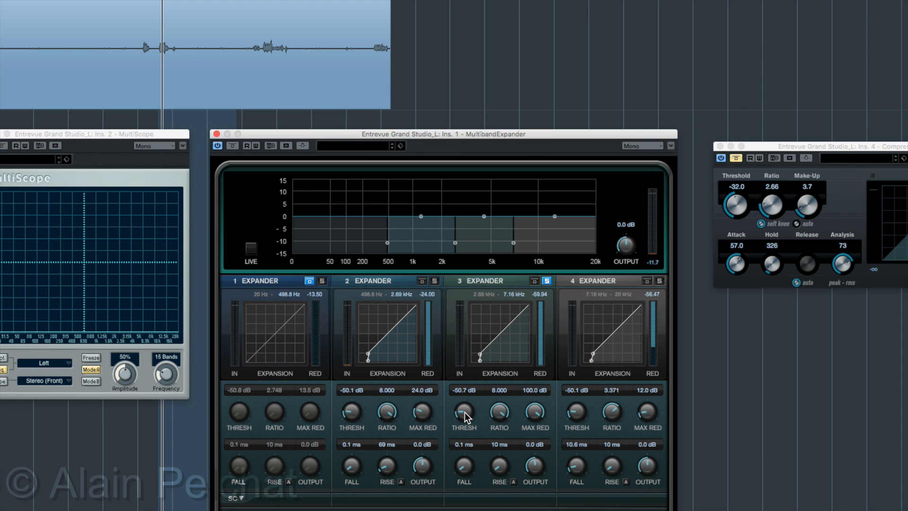
Try a -54.0 dB threshold on band 3 and compare the speech with and without its bypass
mouse_move(464, 412)
left_mouse_down()
mouse_move(464, 403)
mouse_move(463, 418)
left_mouse_up()
key("space")
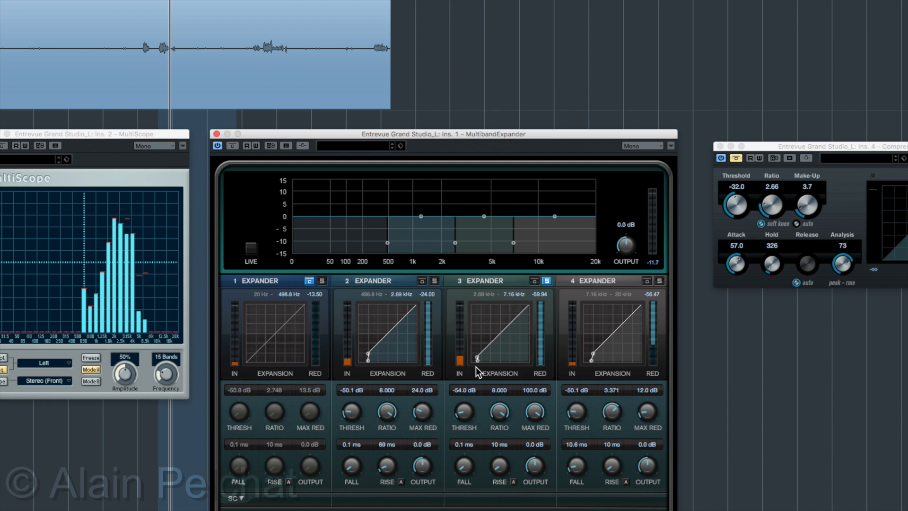
left_click(535, 281)
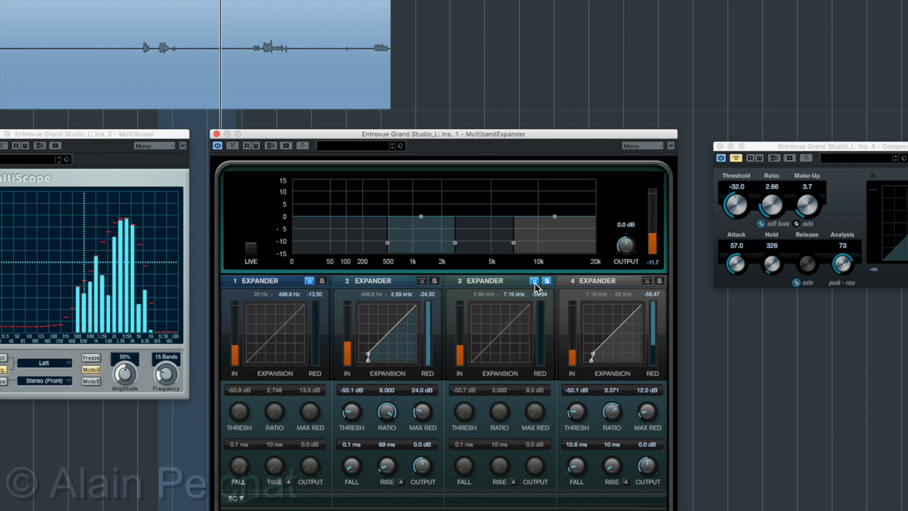
left_click(534, 281)
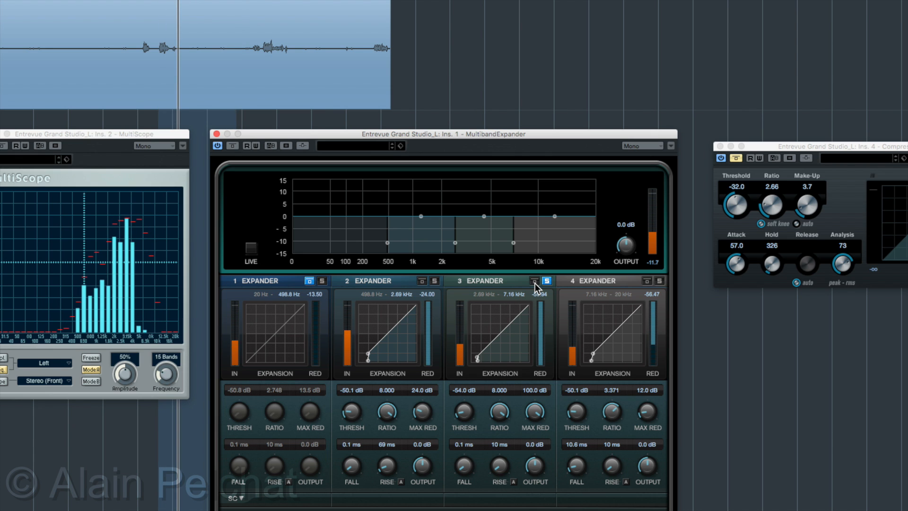
Set band 3's maximum reduction to 12.5 dB, ratio to 2.057 and threshold to -51.0 dB, and play the speech with the band active
mouse_move(535, 413)
left_mouse_down()
mouse_move(526, 411)
mouse_move(537, 430)
left_mouse_up()
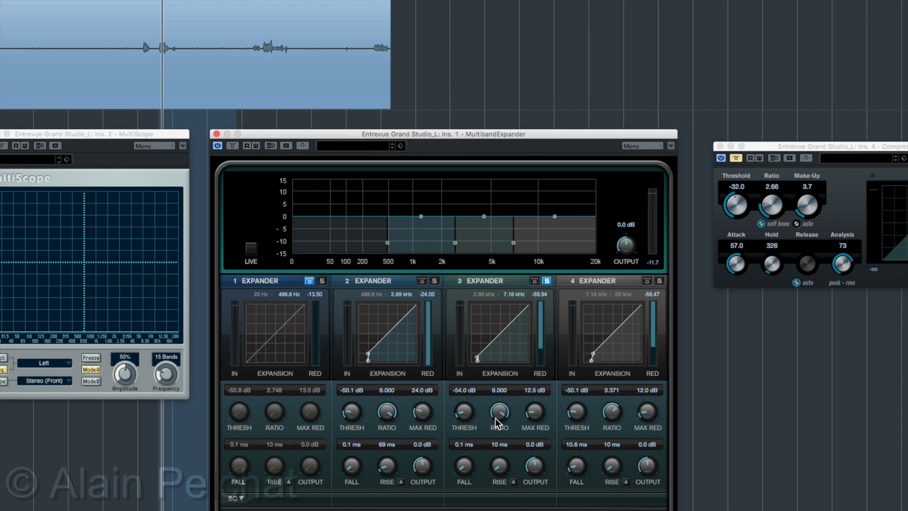
left_click_drag(497, 415, 500, 469)
left_click_drag(469, 427, 461, 402)
left_click(533, 282)
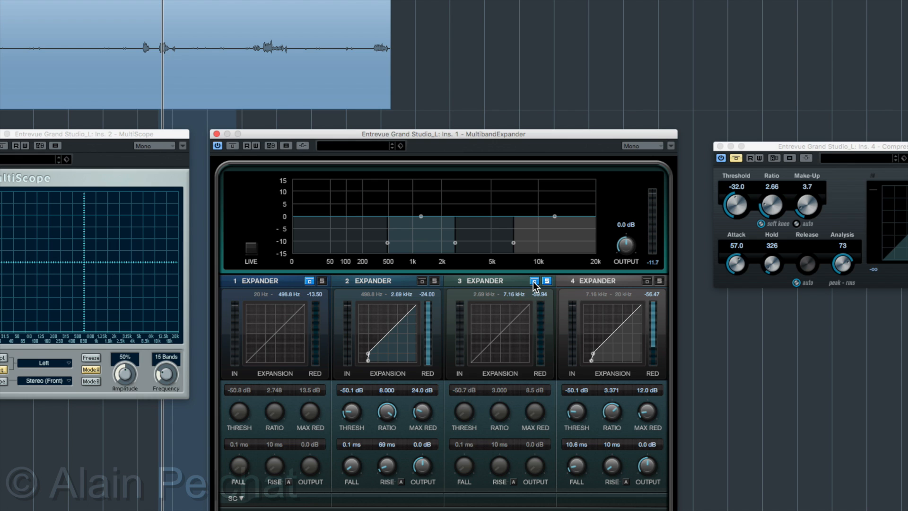
left_click(534, 281)
key("space")
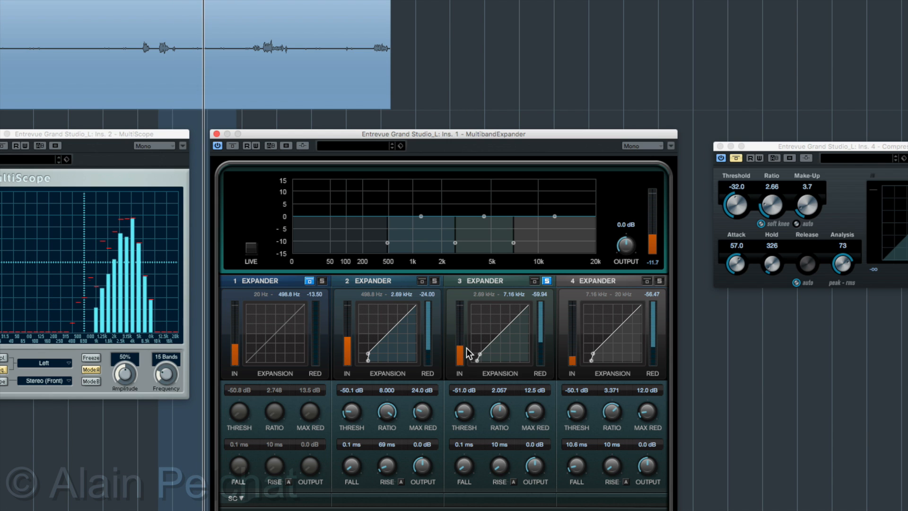
Fine-tune band 3 to a 3.089 ratio and a -53.1 dB threshold while comparing with bypass, and stop playback
mouse_move(499, 416)
left_mouse_down()
mouse_move(500, 408)
mouse_move(466, 415)
mouse_move(499, 409)
left_mouse_up()
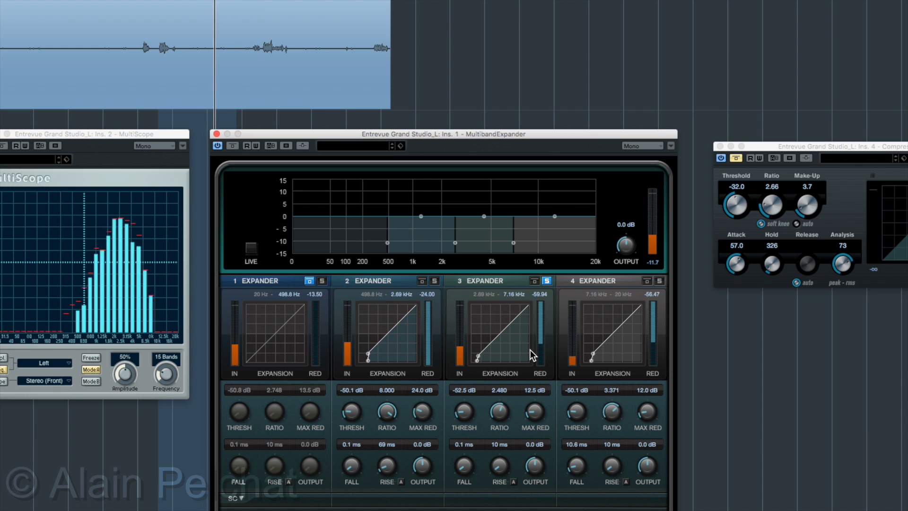
left_click(534, 281)
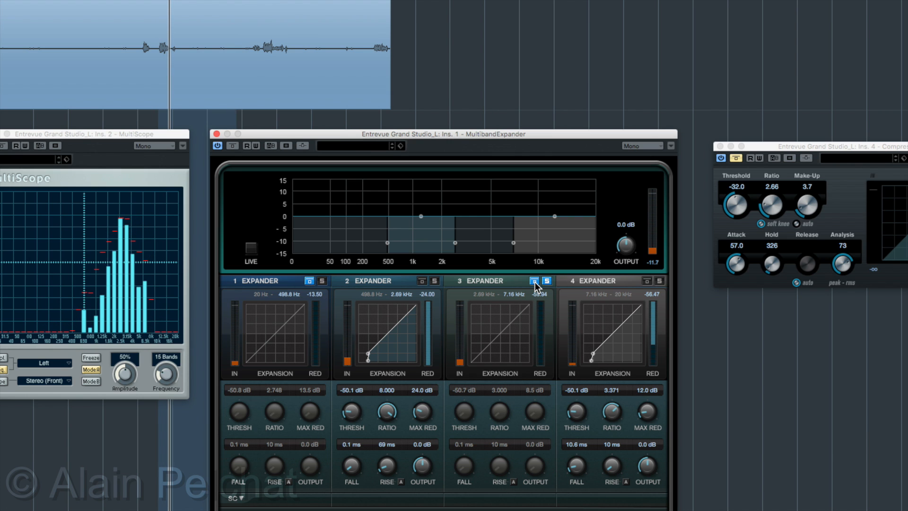
left_click(534, 281)
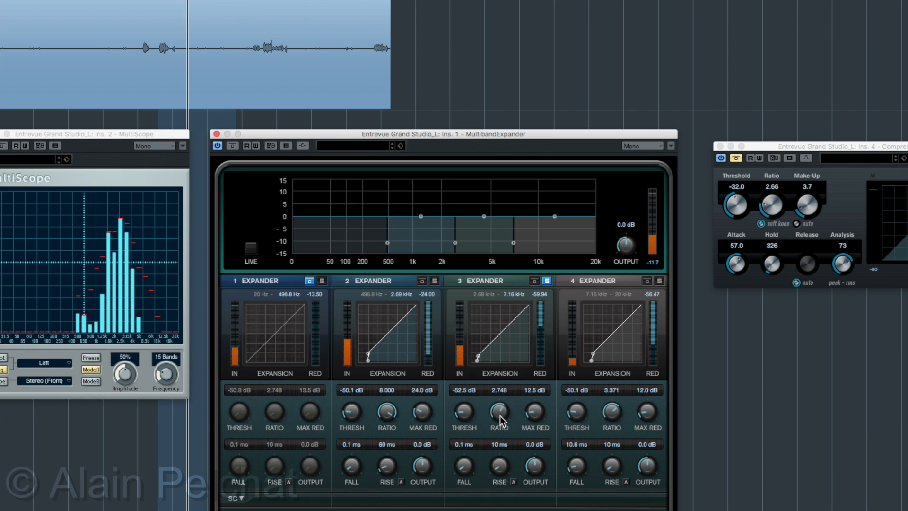
left_click_drag(500, 416, 459, 418)
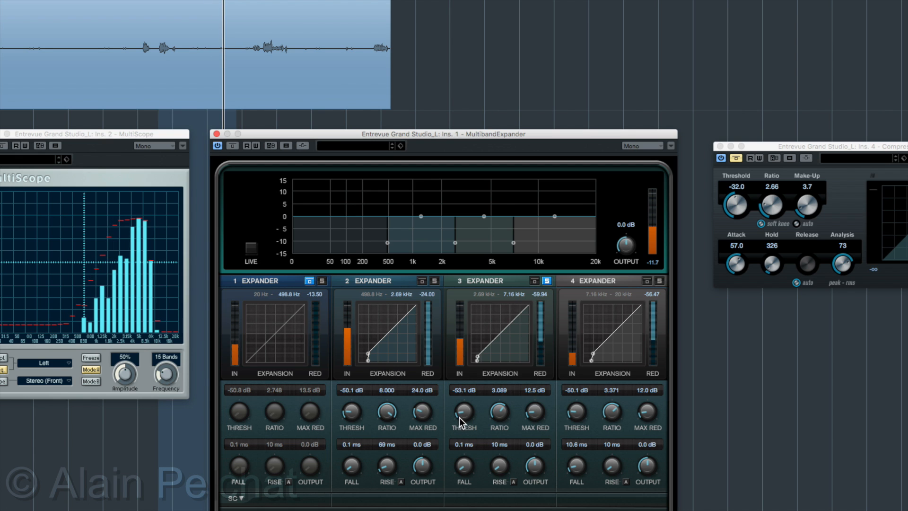
key("space")
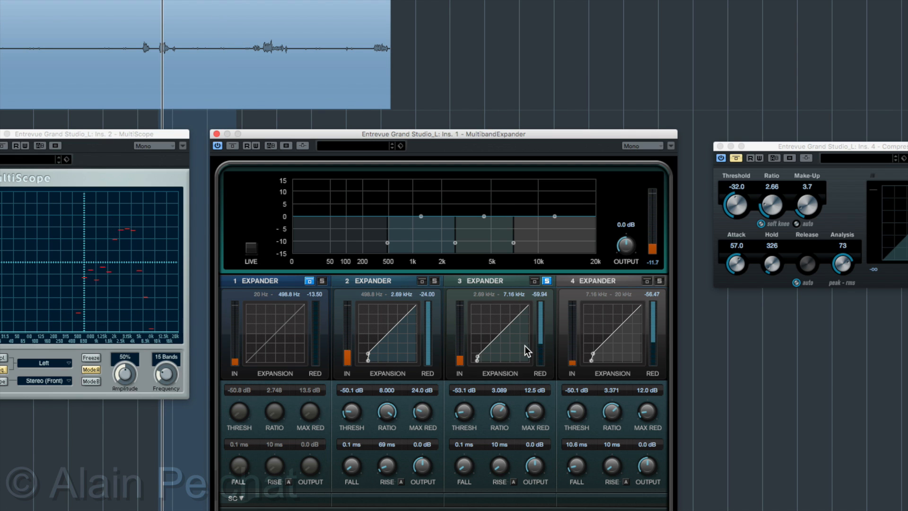
Solo expander band 2 and compare the speech with and without its bypass, leaving the band active
left_click(434, 281)
key("space")
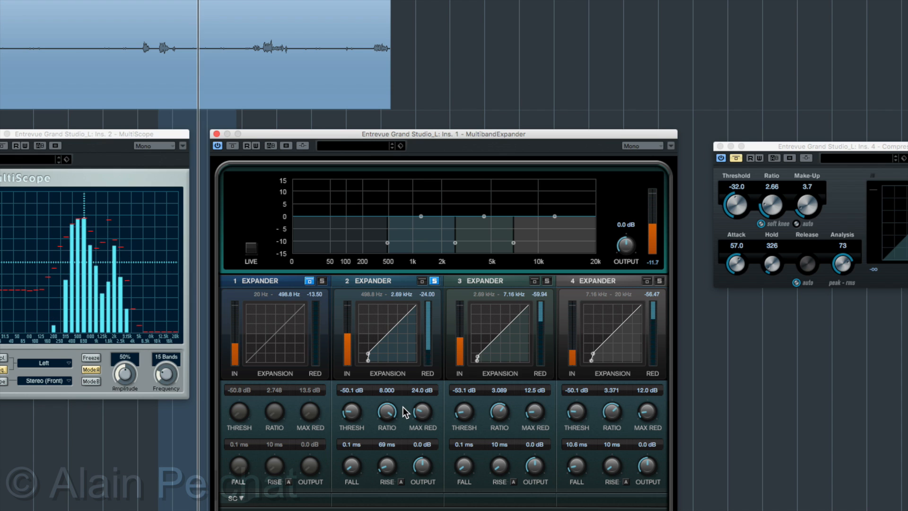
key("space")
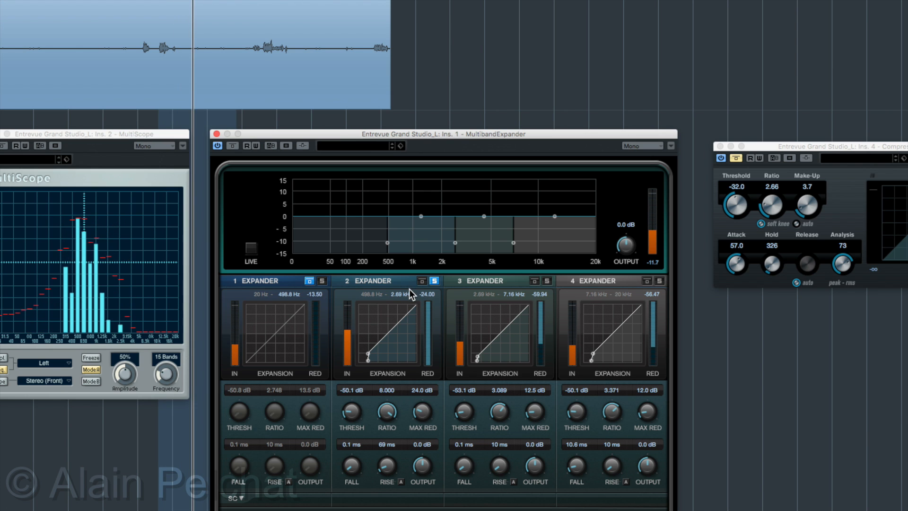
left_click(421, 281)
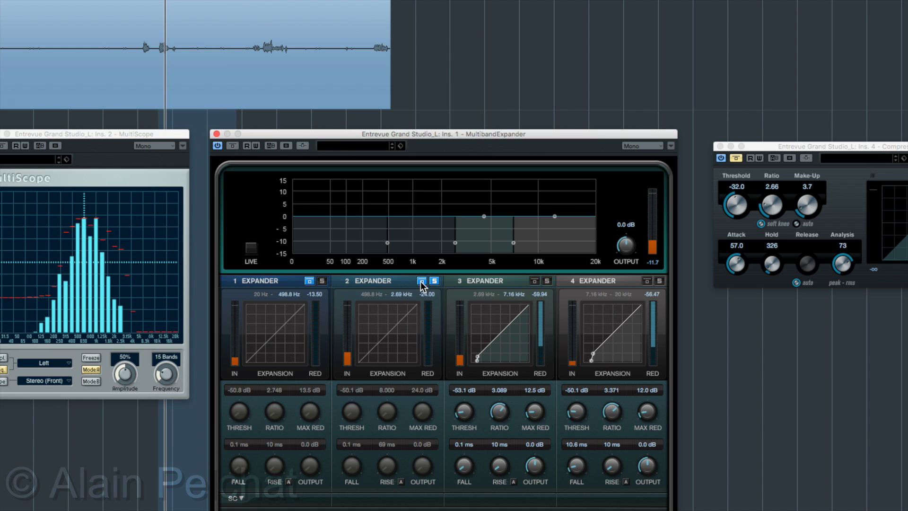
left_click(422, 280)
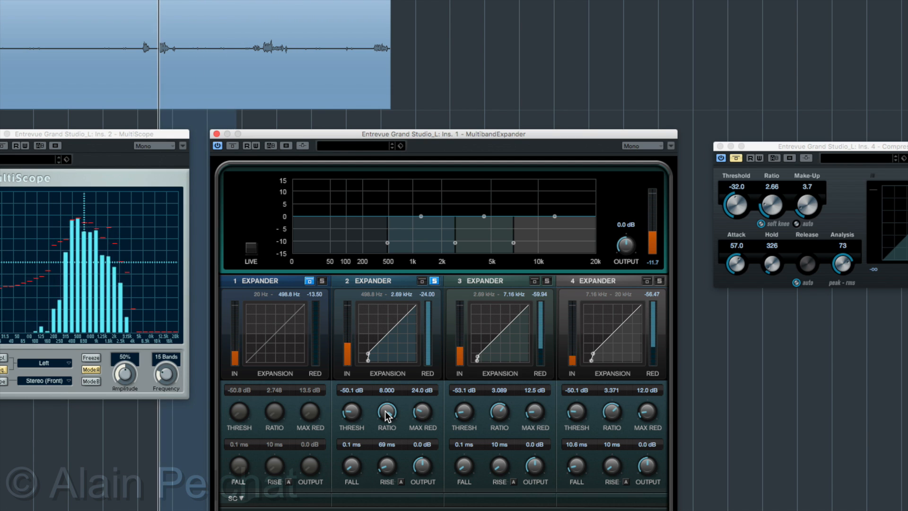
Set expander band 2's threshold to -52.2 dB and try a 1.353 ratio while listening to the speech
left_click_drag(349, 411, 388, 483)
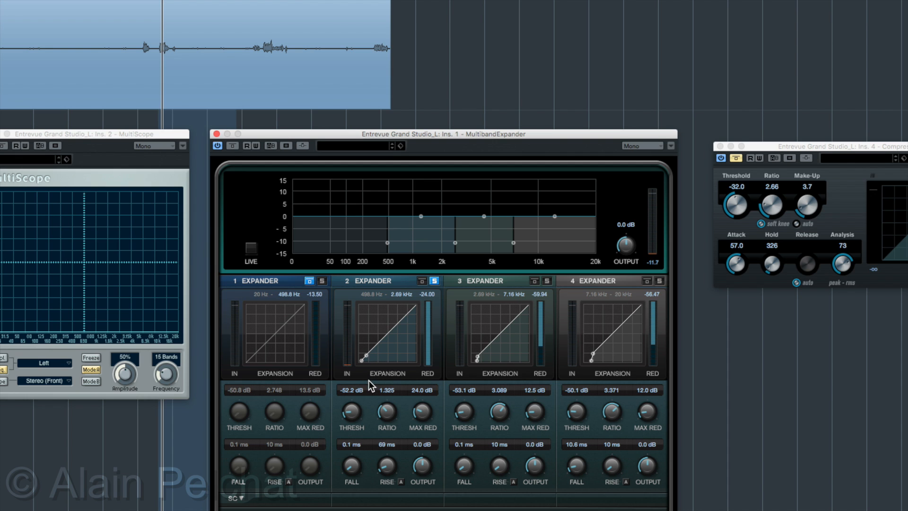
key("space")
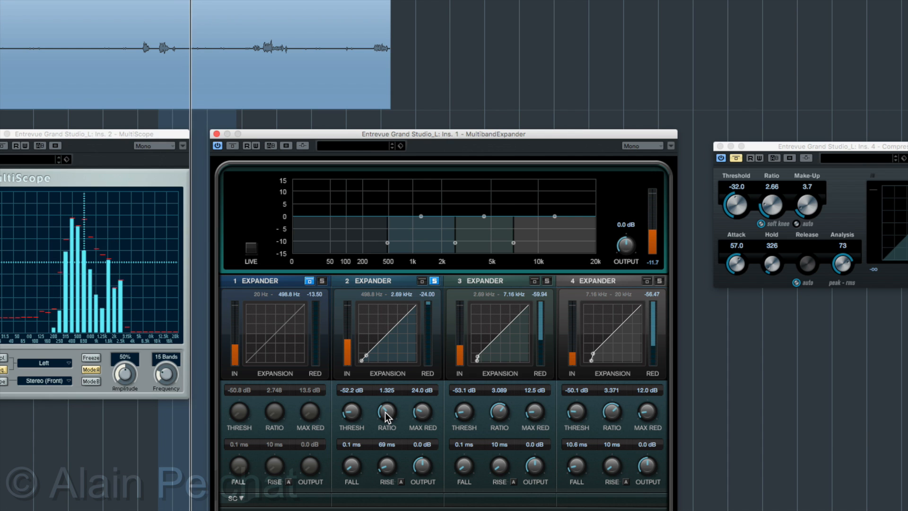
left_click_drag(385, 412, 385, 410)
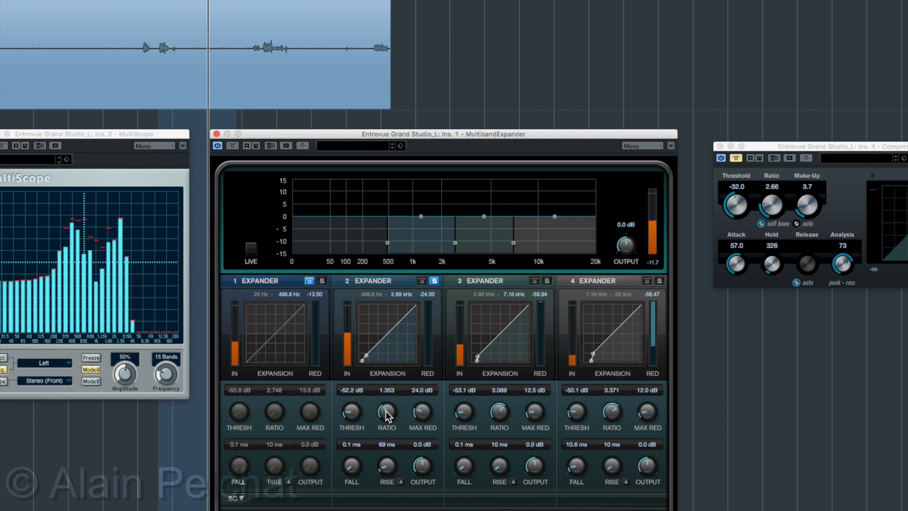
key("space")
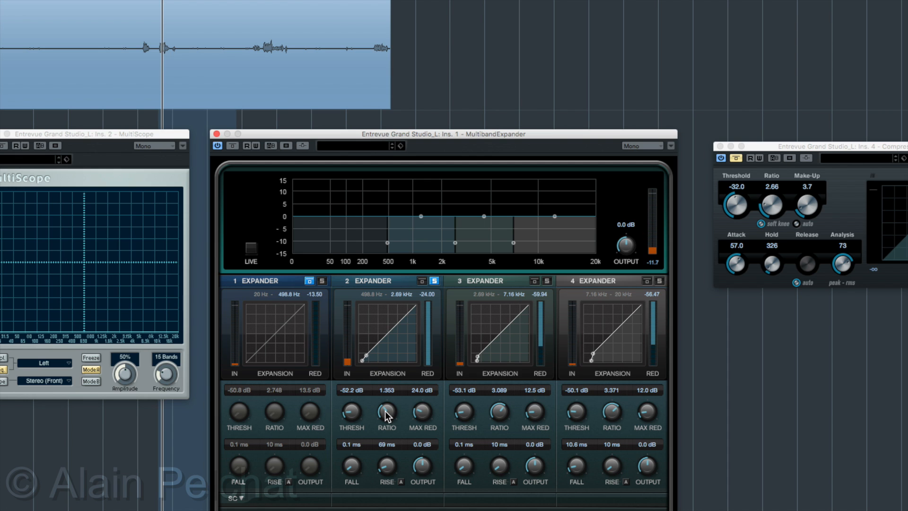
Set band 2's ratio to 3.089 during playback and listen to the looped speech again
key("space")
left_click_drag(386, 413, 384, 388)
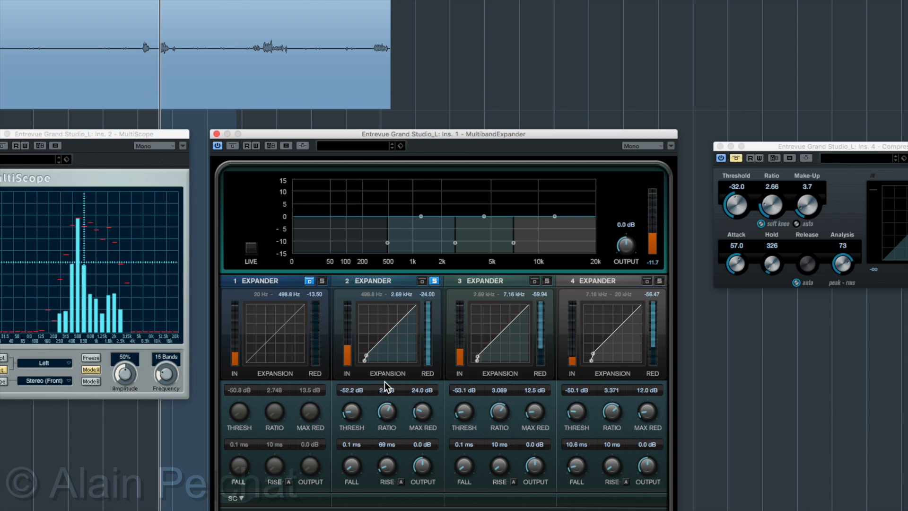
left_click_drag(385, 378, 385, 376)
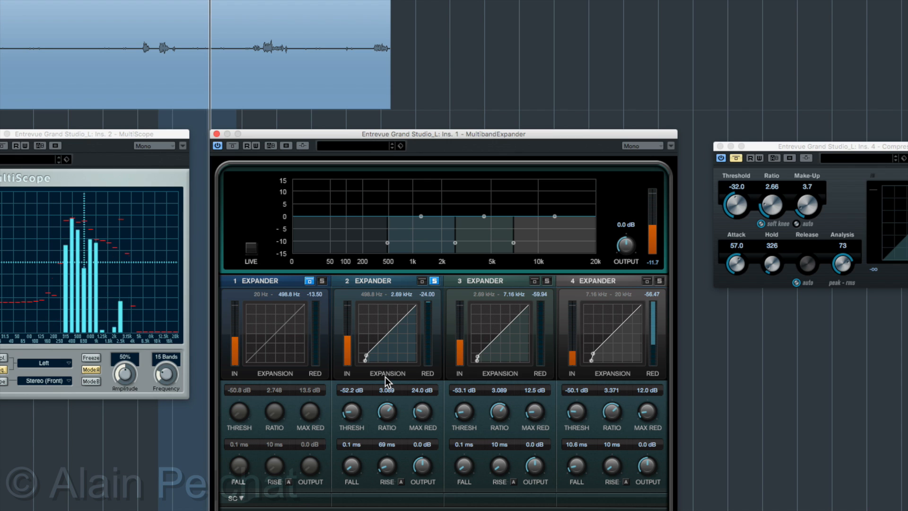
key("space")
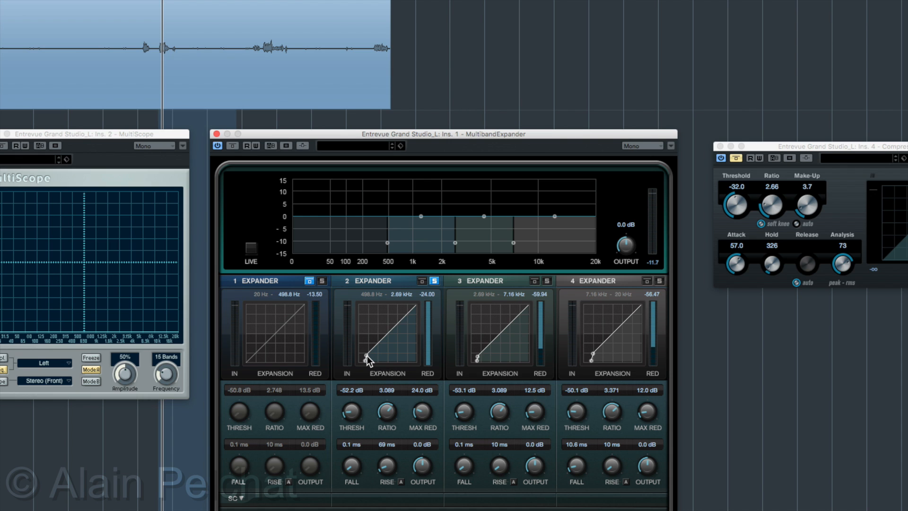
key("space")
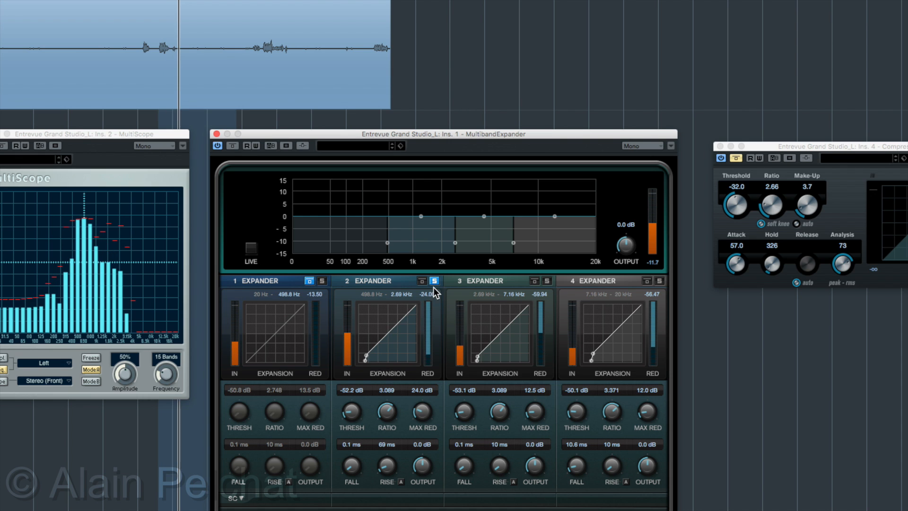
key("space")
Solo expander band 1, take it out of bypass, and compare the speech with and without its expansion
left_click(322, 281)
left_click(310, 281)
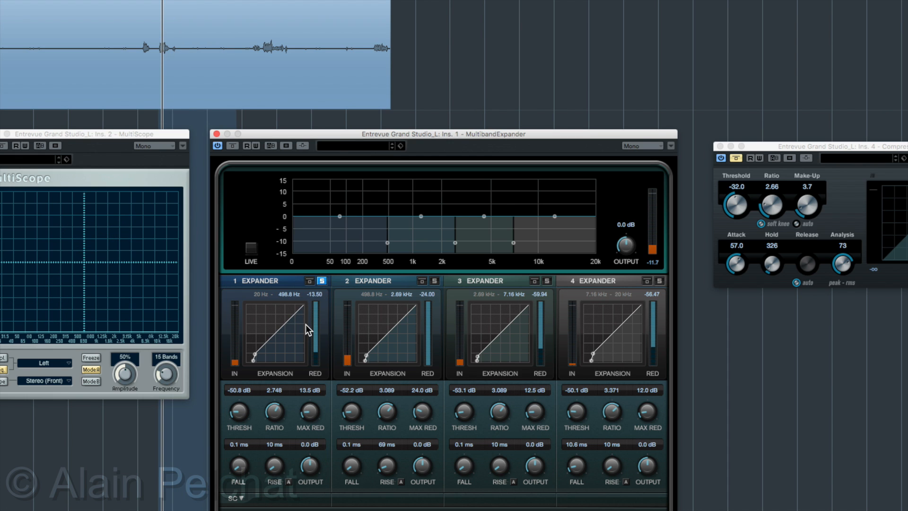
key("space")
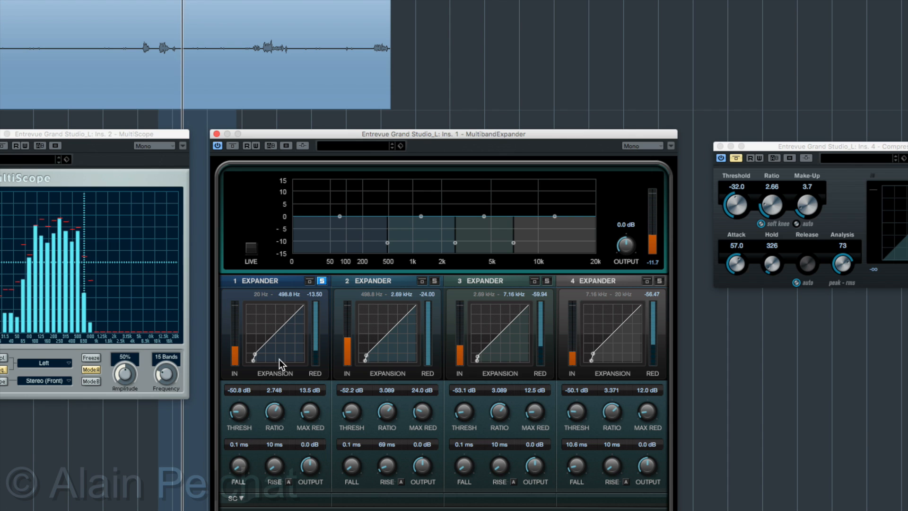
left_click(309, 282)
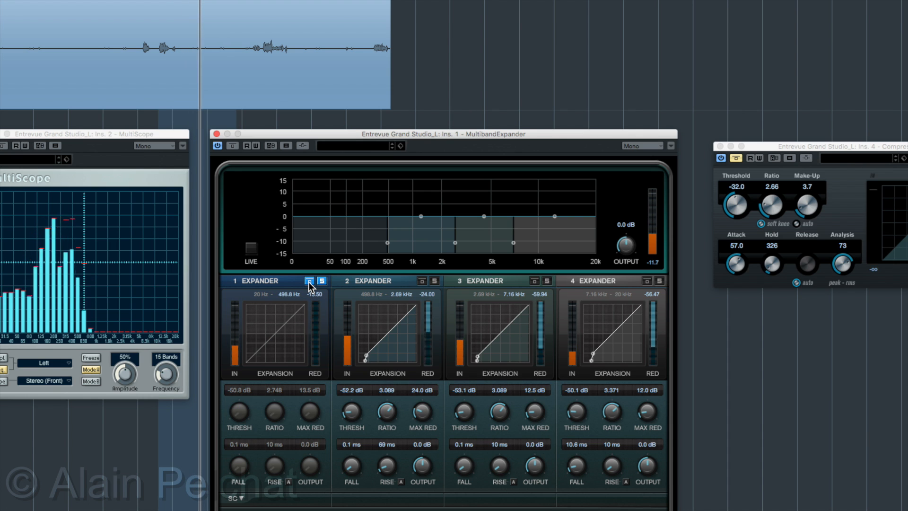
left_click(309, 282)
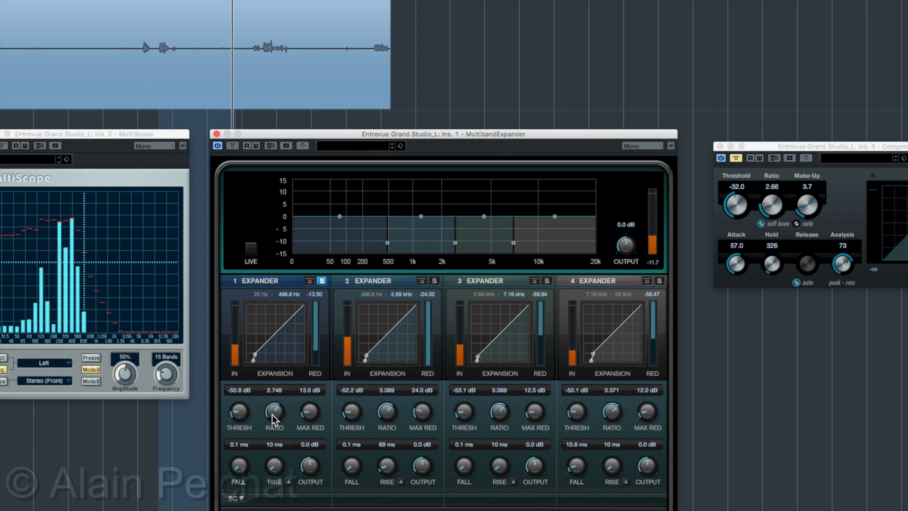
Set band 1's ratio to 2.956, compare it with its bypass, and release the solo
scroll(272, 415, "up", 2)
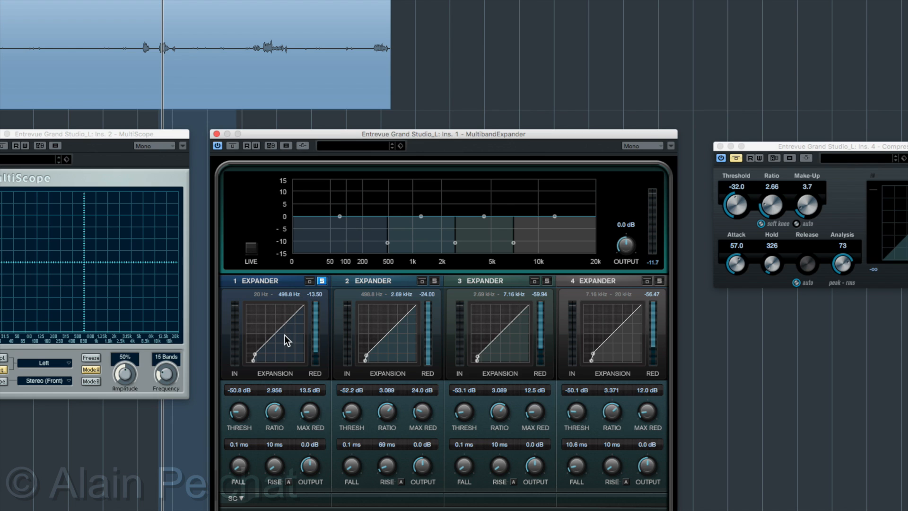
left_click(310, 282)
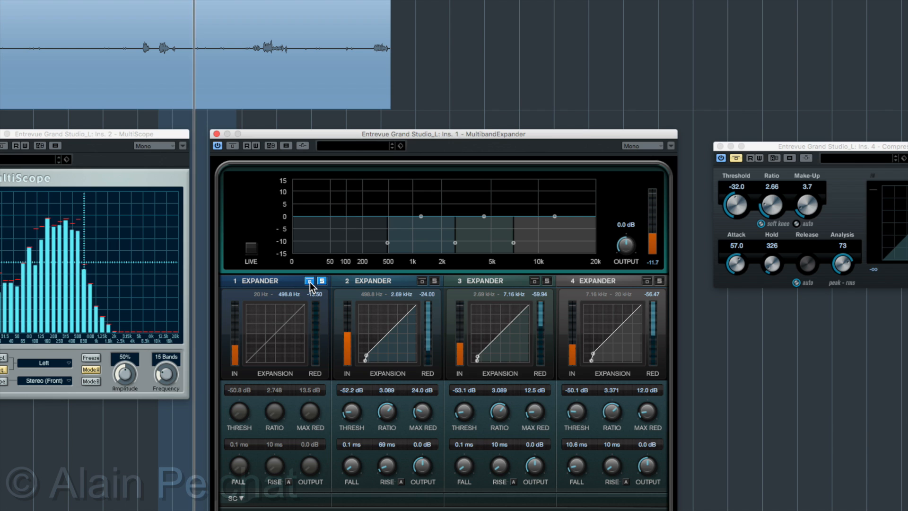
left_click(310, 282)
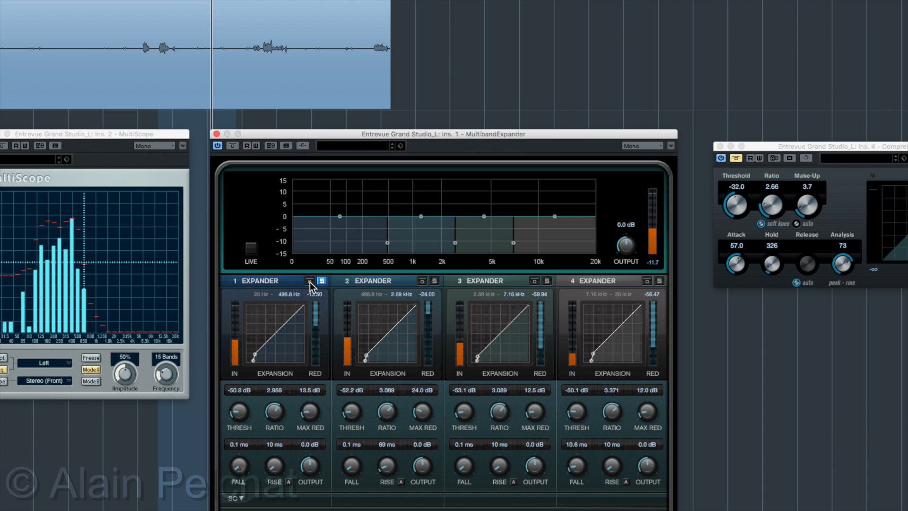
key("space")
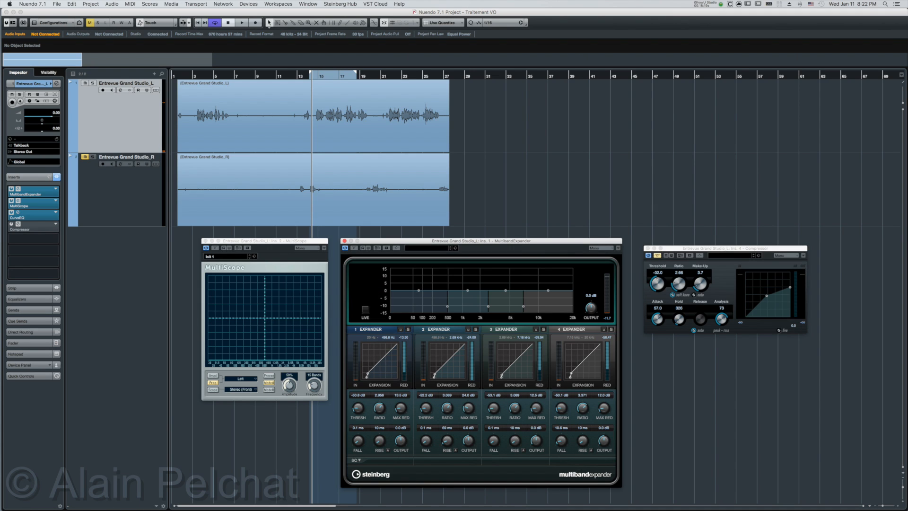
Play the full-range speech and compare it with and without the entire MultibandExpander, leaving the effect active
key("space")
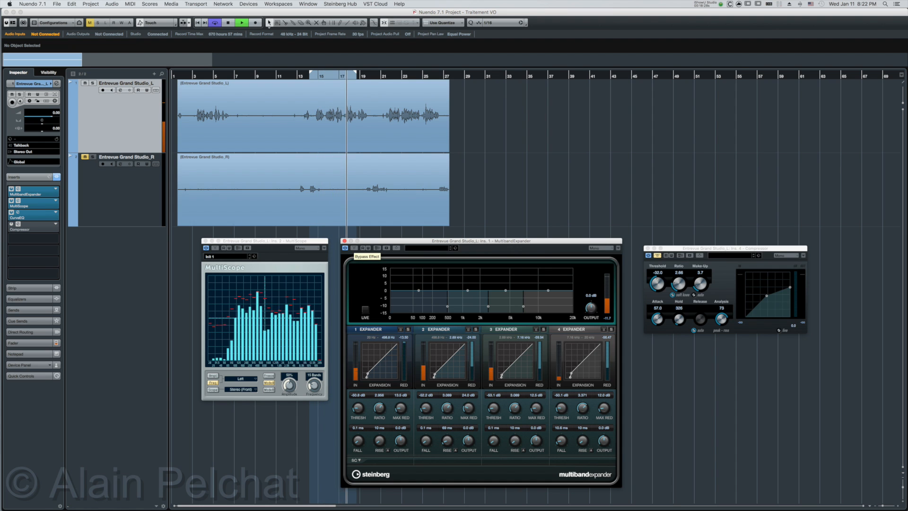
left_click(354, 247)
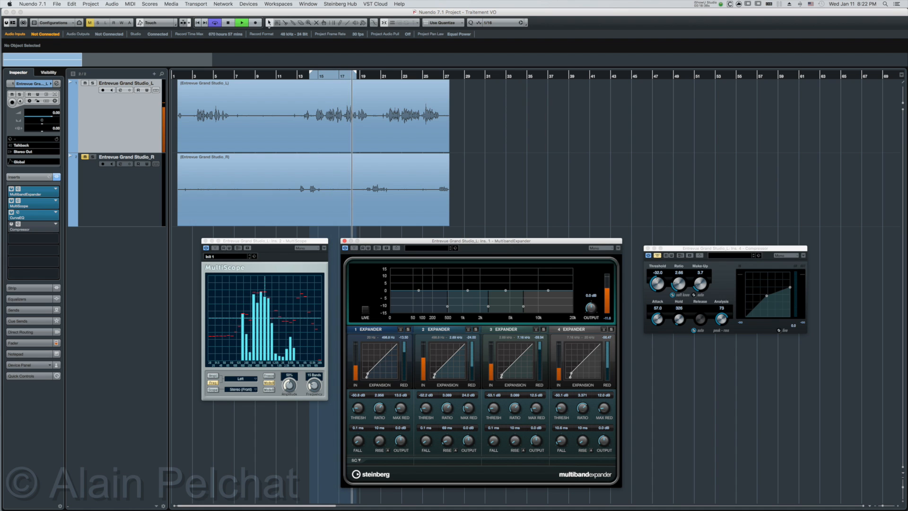
key("space")
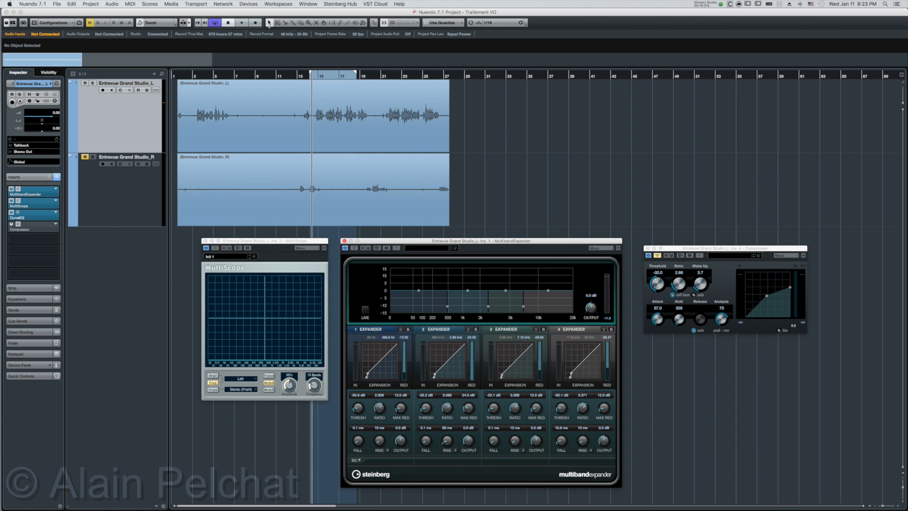
Open the CurveEQ insert above the expander and compare the speech with and without the EQ, leaving it active
double_click(21, 216)
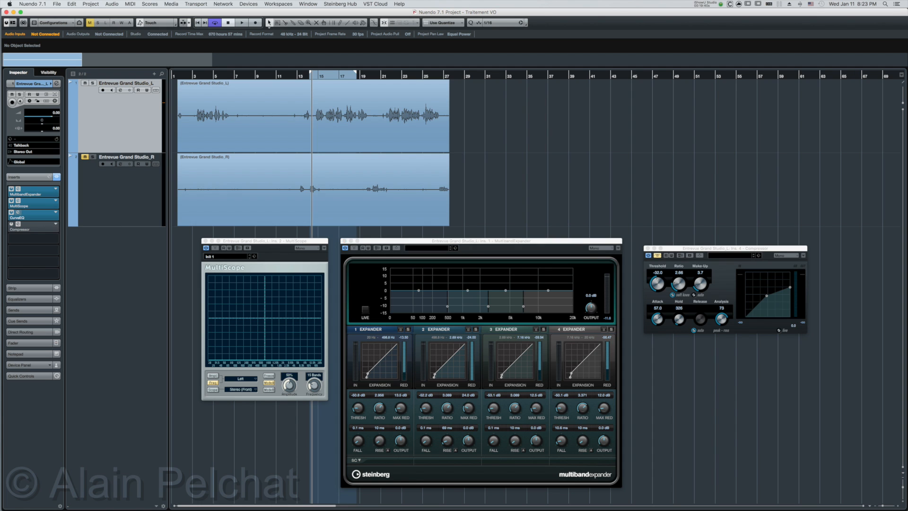
left_click_drag(454, 82, 593, 19)
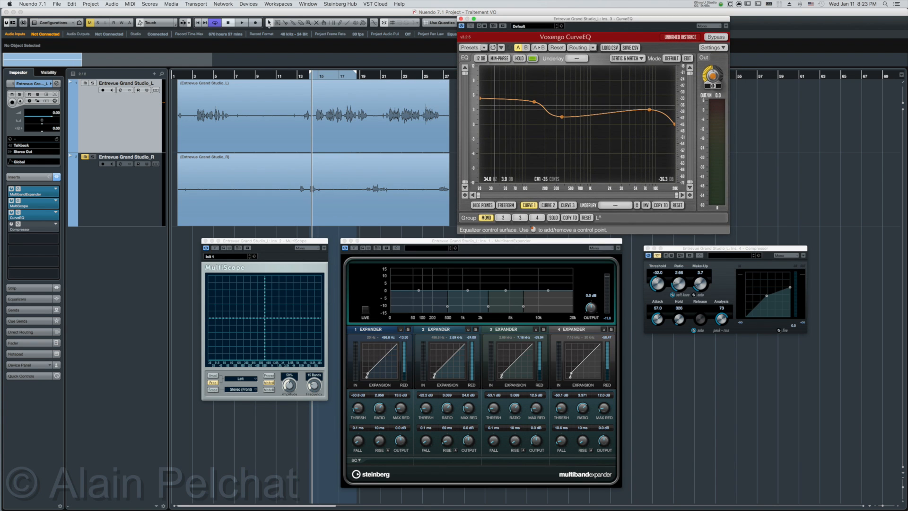
key("space")
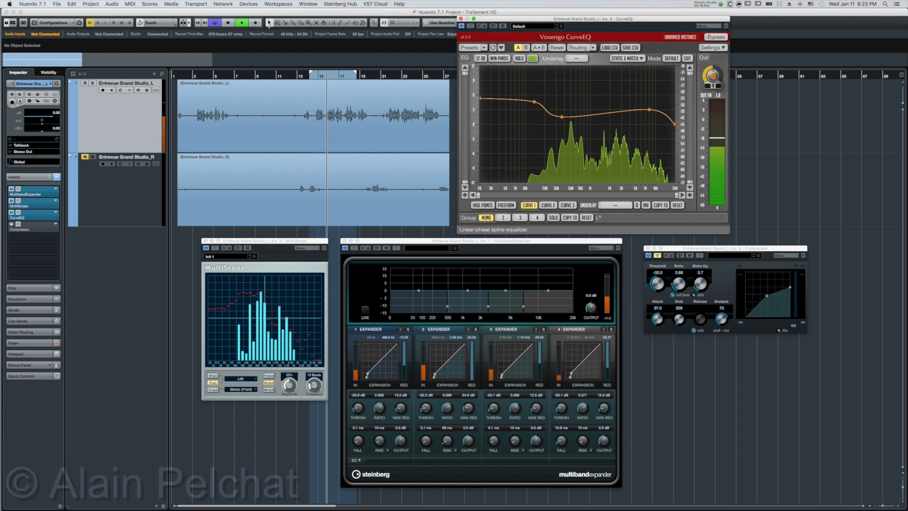
left_click(470, 26)
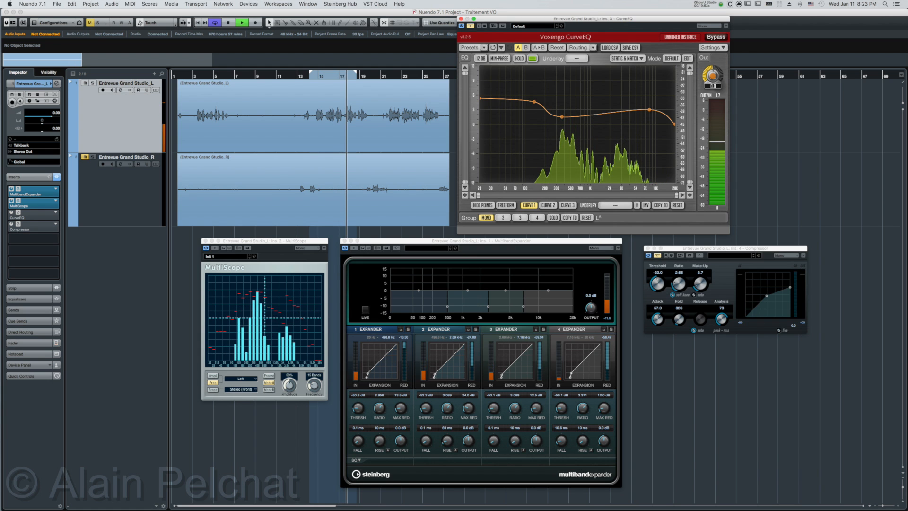
left_click(470, 26)
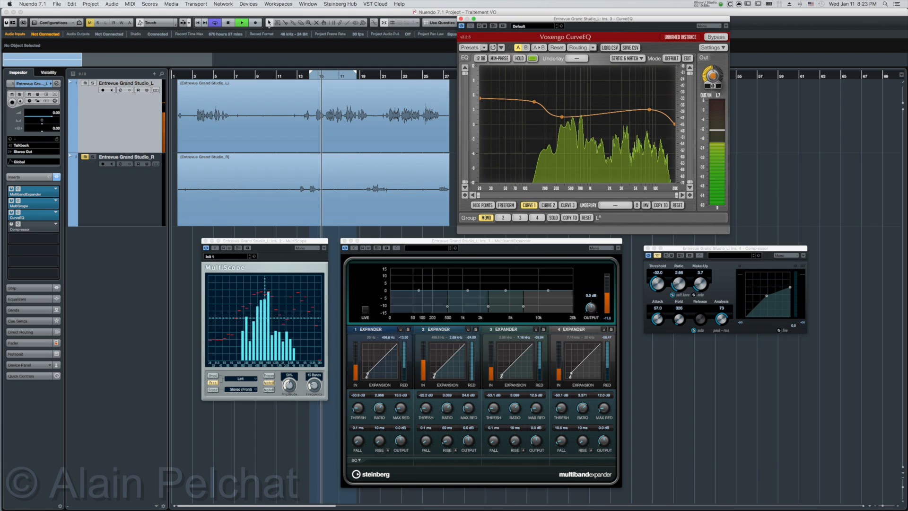
key("space")
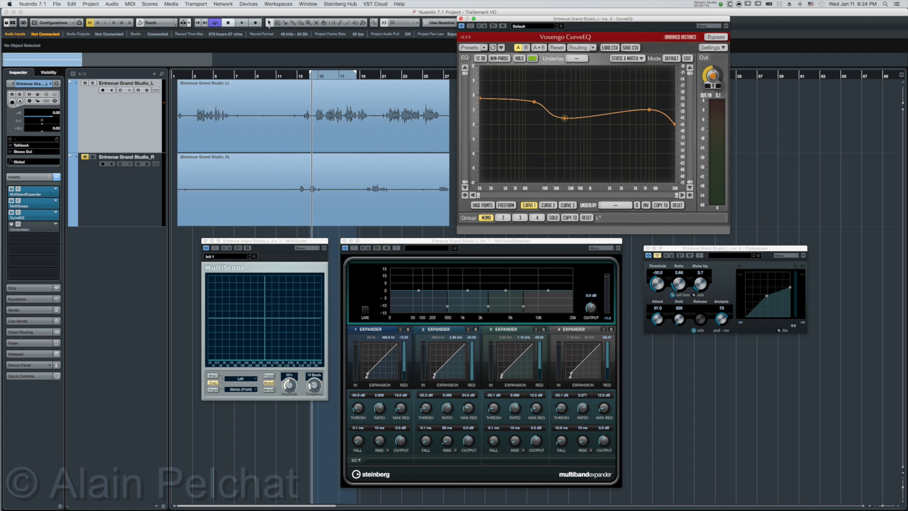
Reposition the Compressor window and compare the speech with and without compression, leaving the Compressor active
left_click_drag(725, 248, 728, 247)
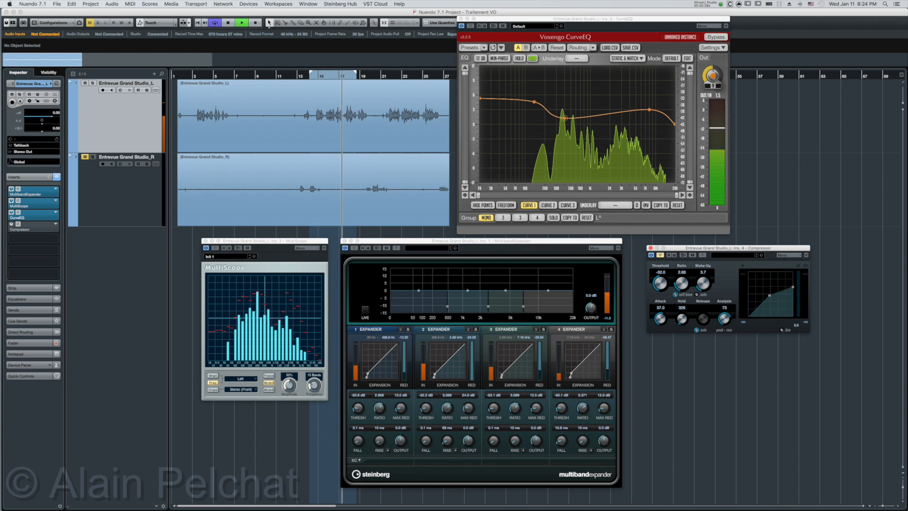
key("space")
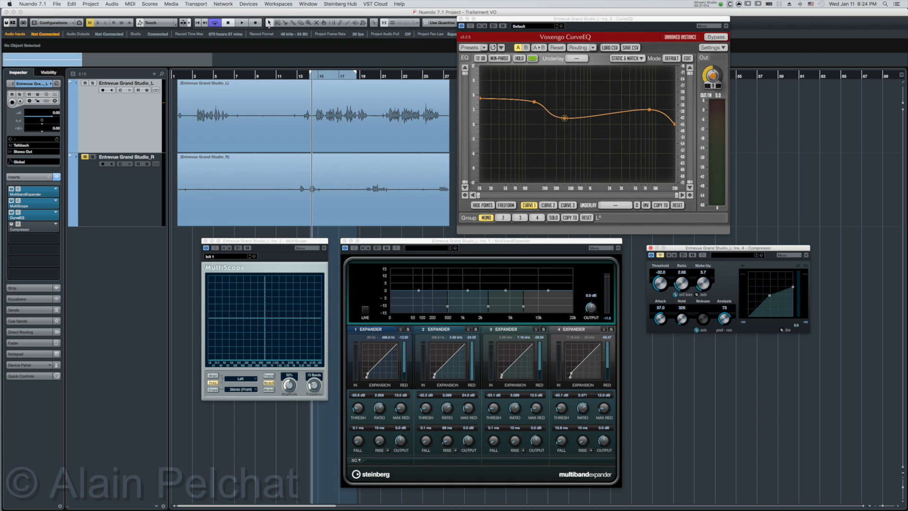
left_click_drag(714, 248, 704, 244)
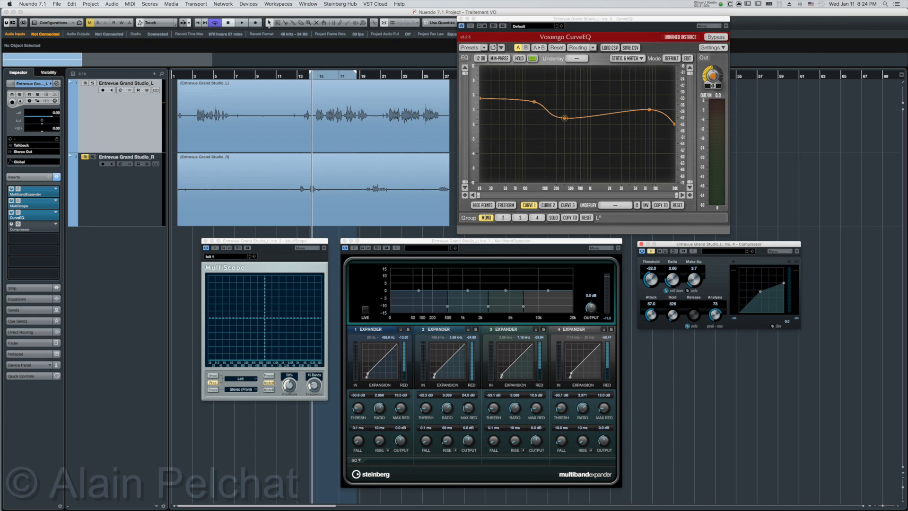
left_click(651, 251)
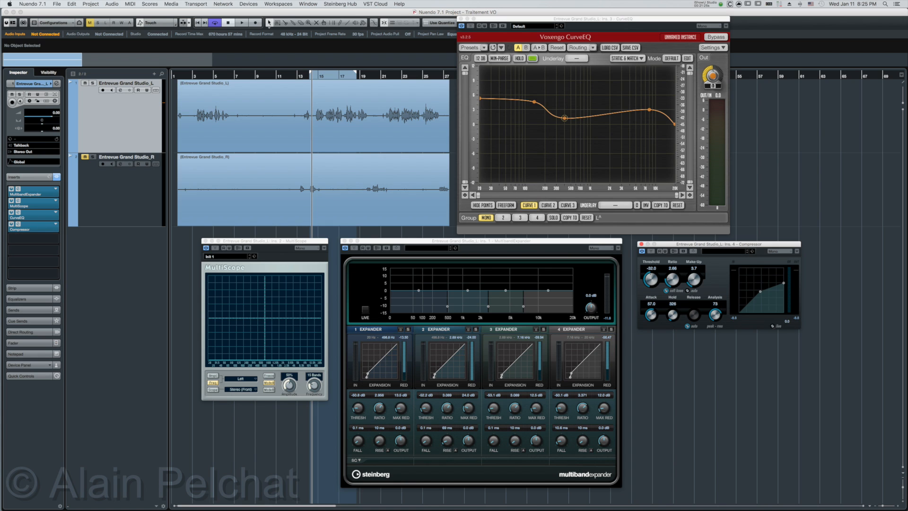
left_click(650, 251)
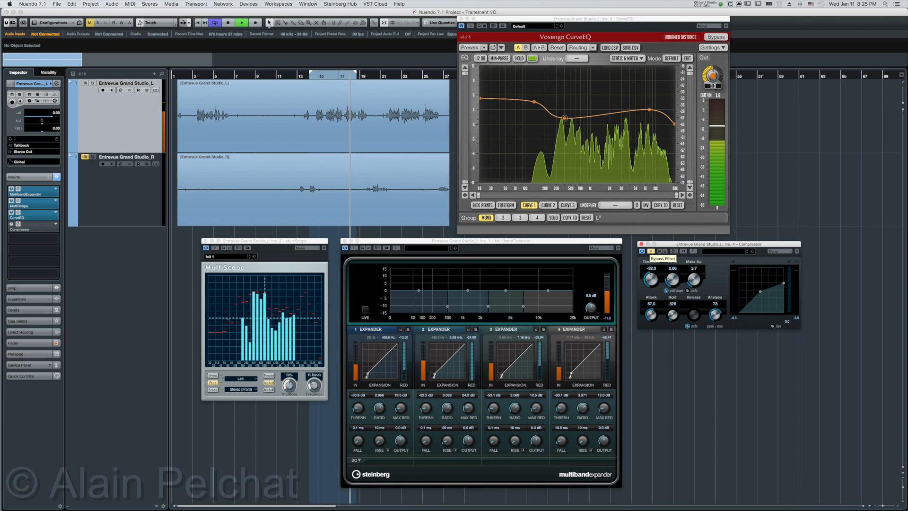
left_click(651, 252)
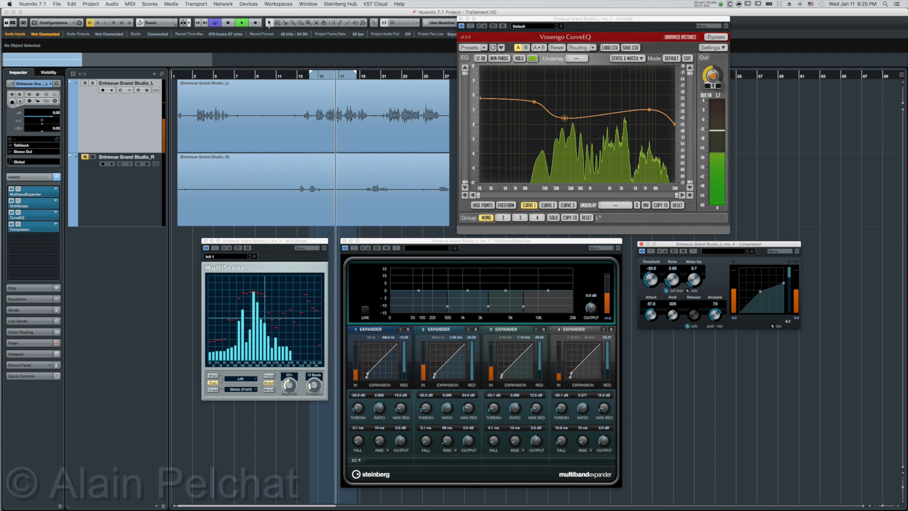
Adjust the Compressor to a 59.5 attack and a -35.8 threshold with a slightly higher ratio while checking the speech
key("space")
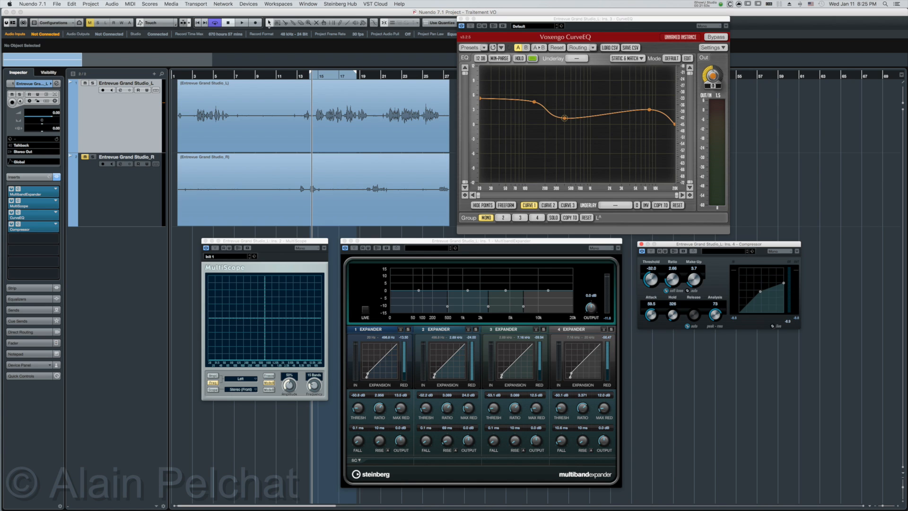
left_click_drag(651, 279, 650, 284)
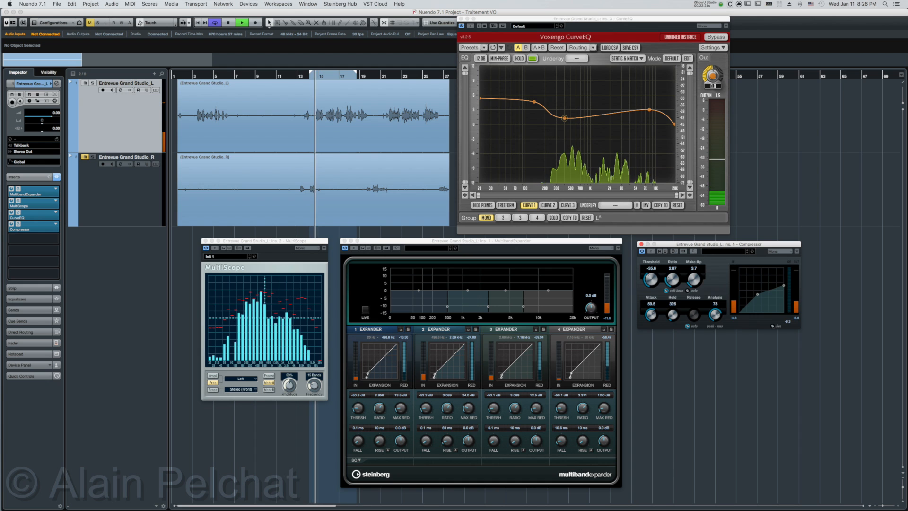
key("space")
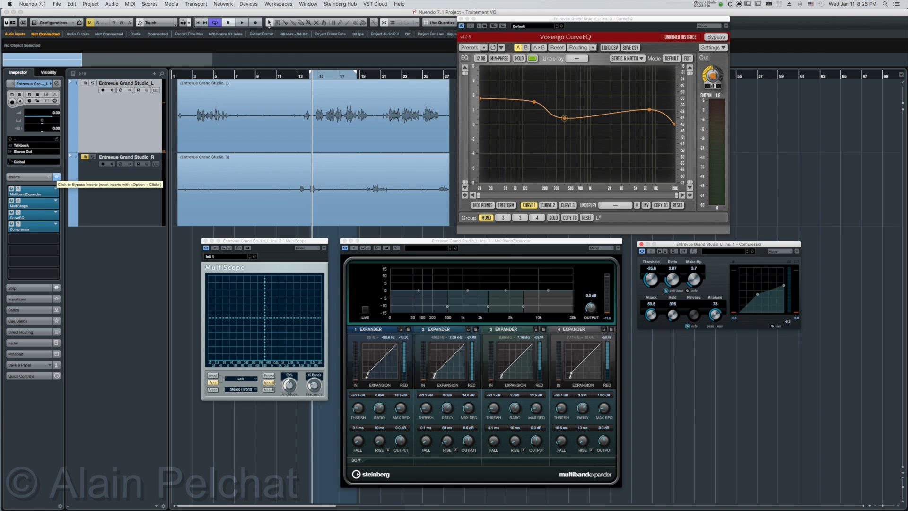
Compare the speech with all of the track's inserts bypassed and active, leaving them active and stopping playback
left_click(56, 176)
key("space")
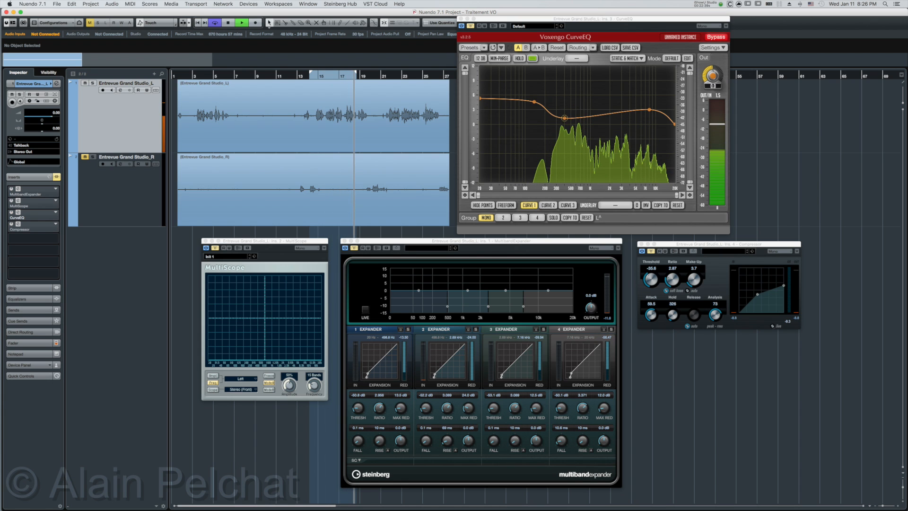
left_click(56, 177)
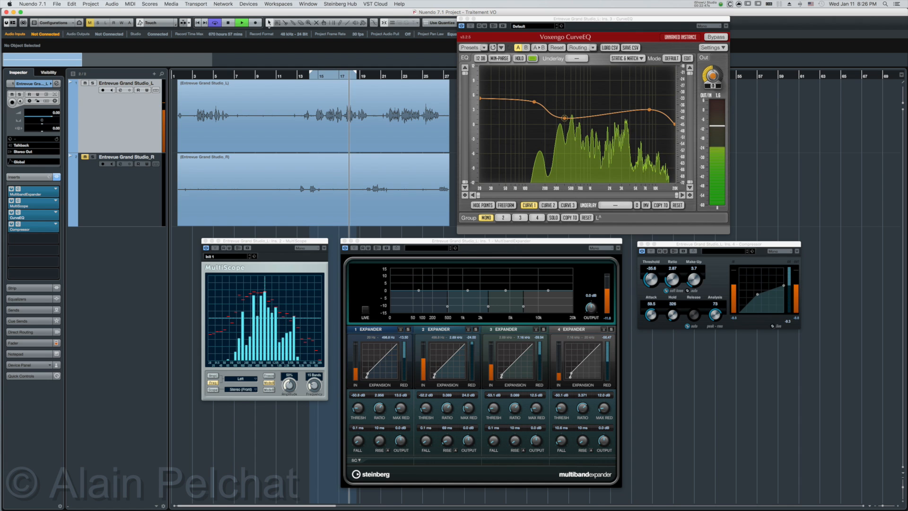
key("space")
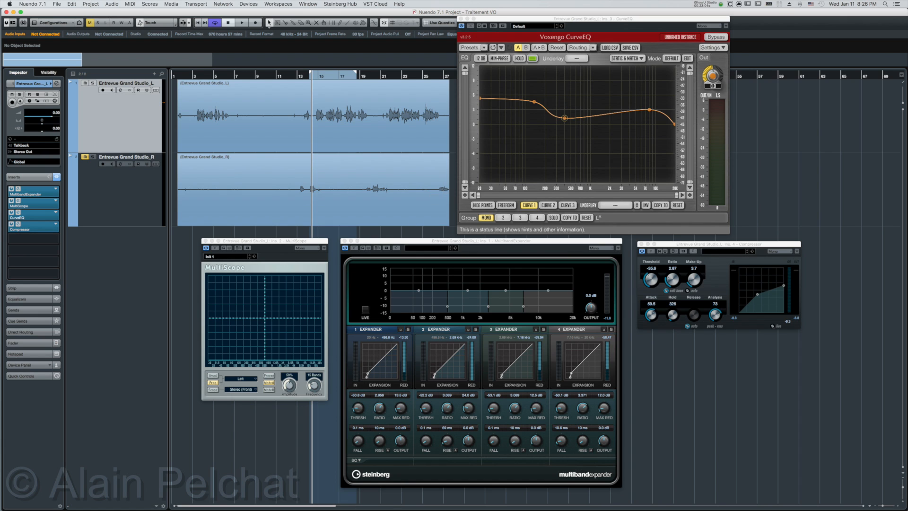
Bring the MultibandExpander window into focus and examine the band crossover and output points in its frequency display
left_click(481, 241)
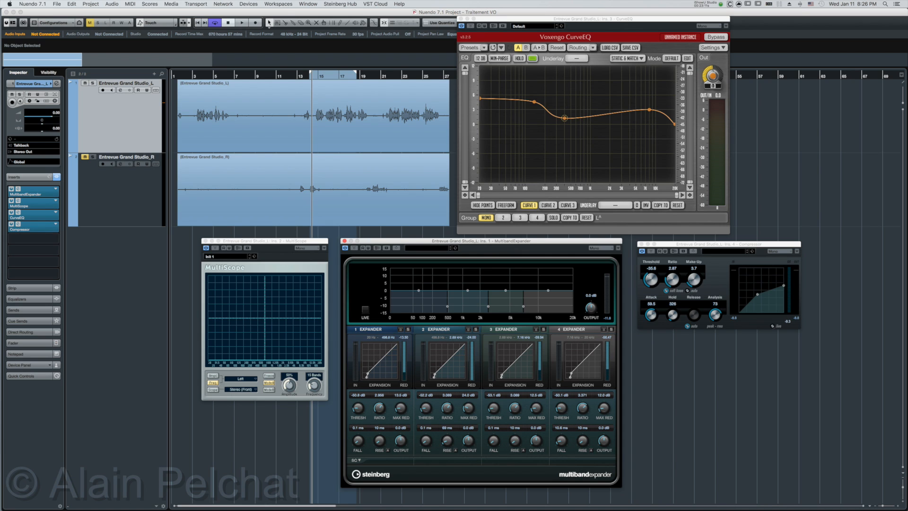
mouse_move(489, 306)
mouse_move(505, 290)
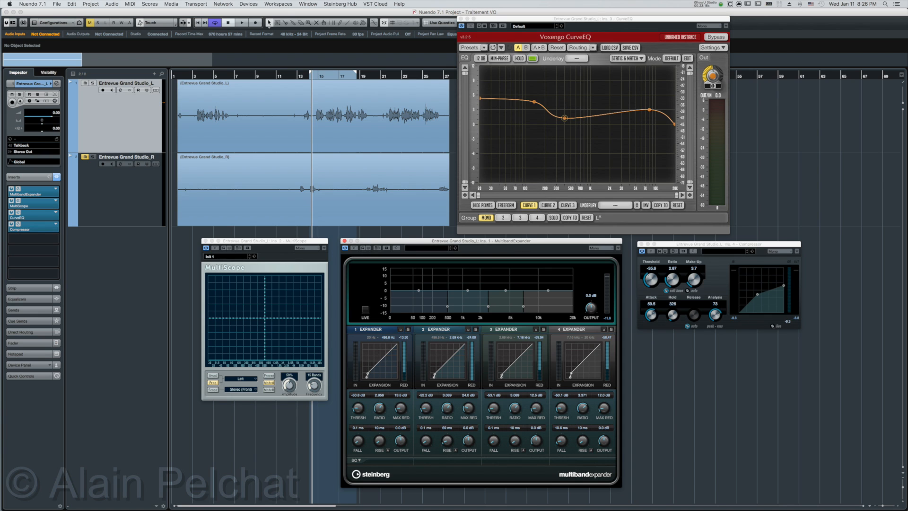